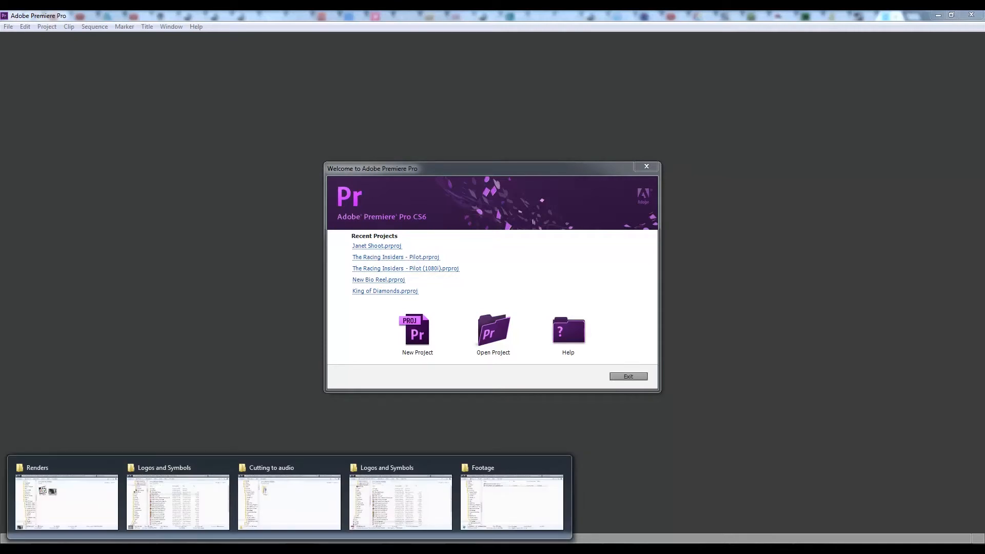
# Step: Switch to the Cutting to audio folder window and examine the video clip and MP3 in its Footage folder
pyautogui.click(309, 481)
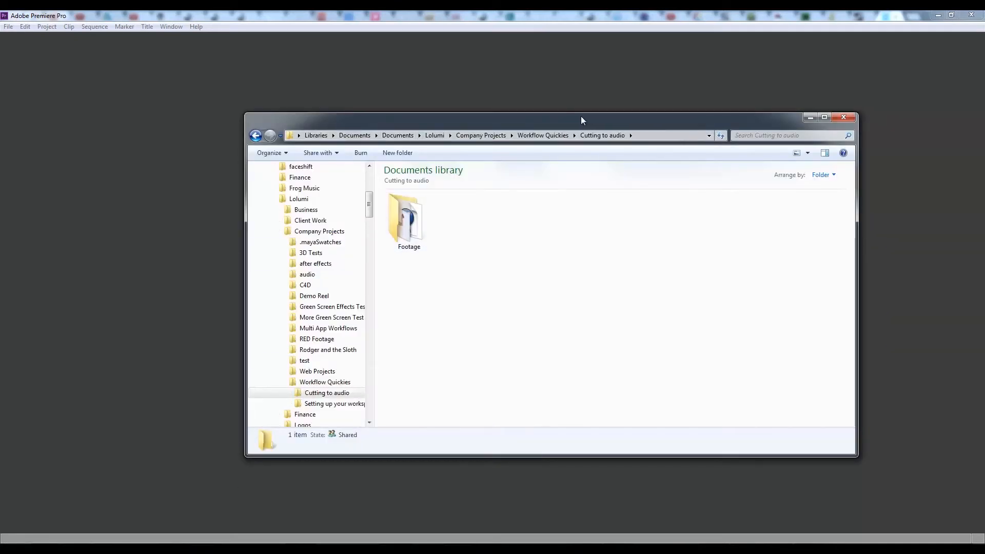
pyautogui.click(543, 134)
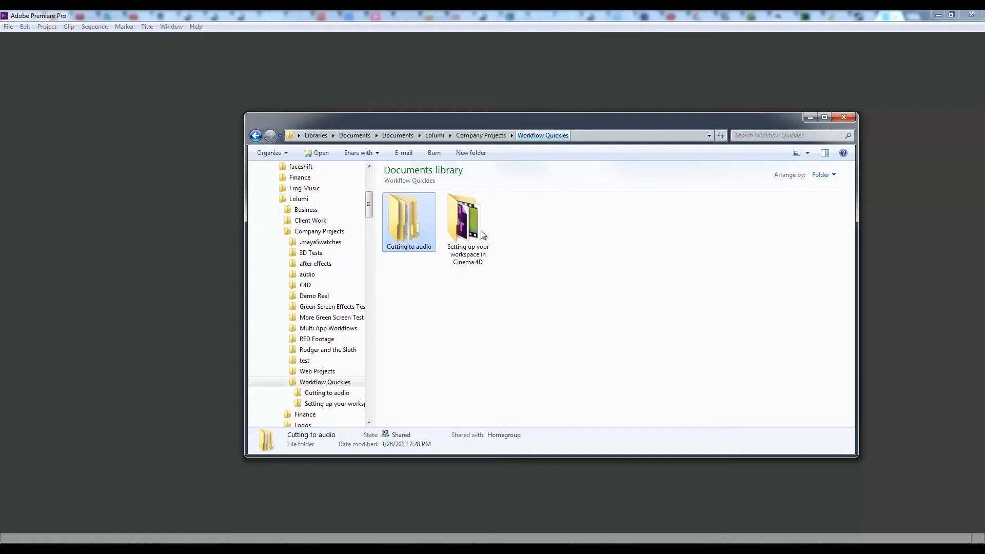
pyautogui.doubleClick(419, 242)
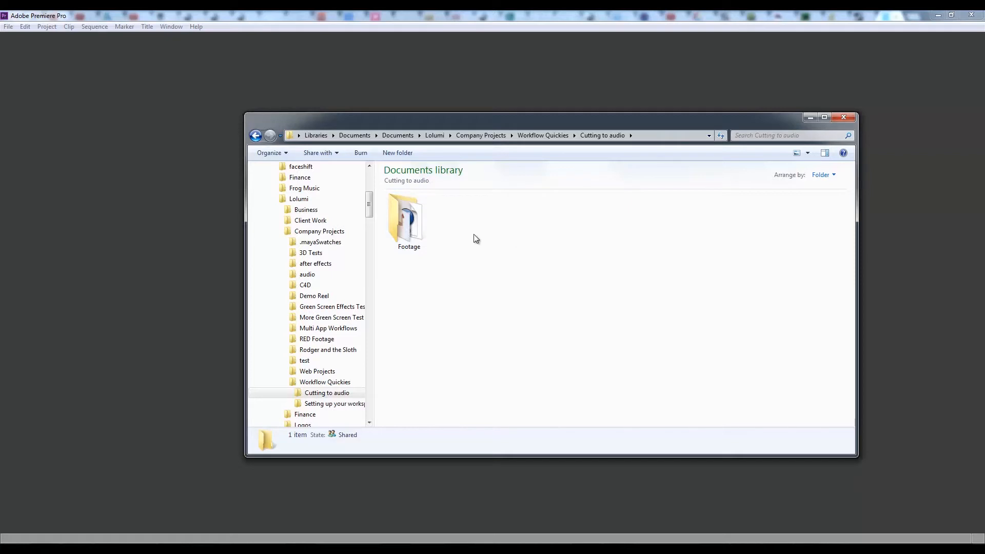
pyautogui.doubleClick(414, 220)
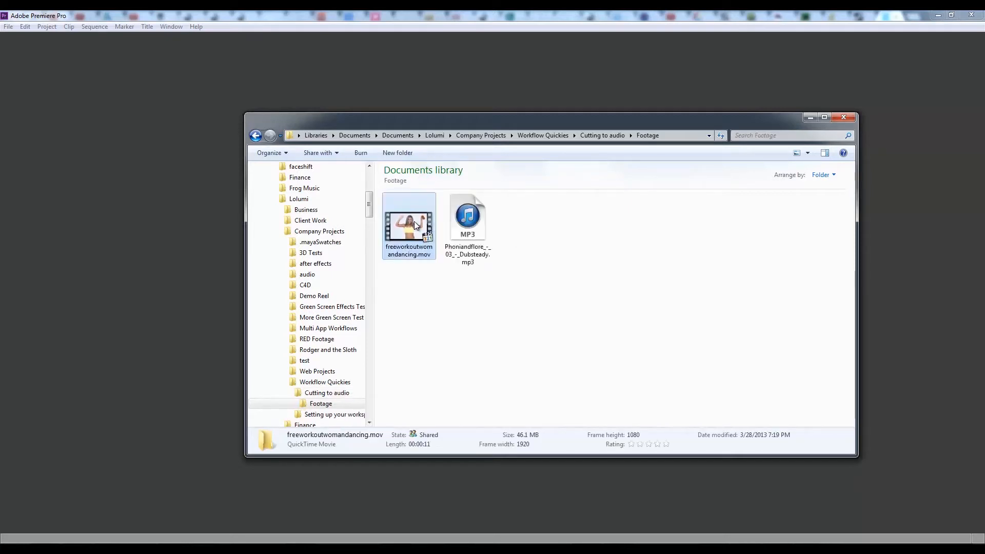
pyautogui.click(460, 292)
pyautogui.click(457, 261)
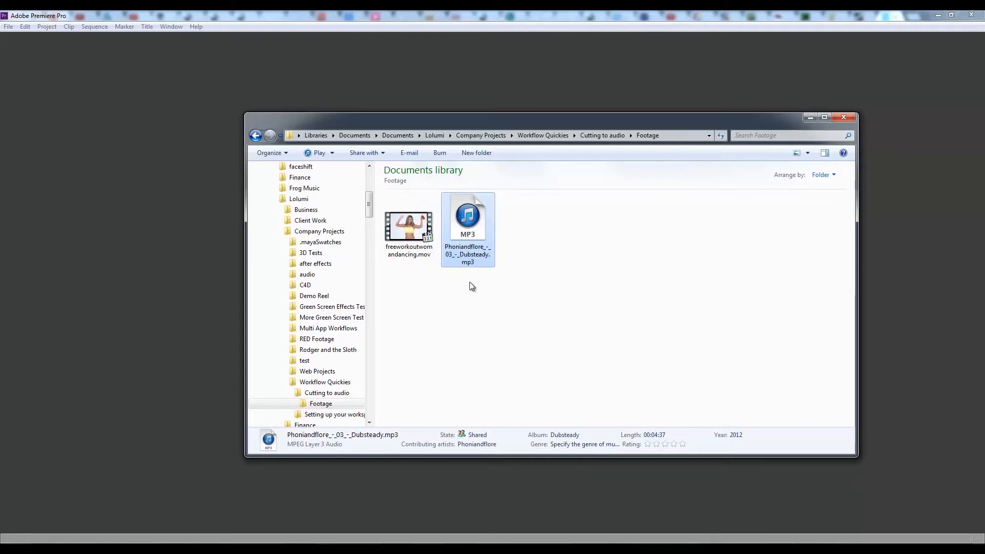
pyautogui.click(427, 228)
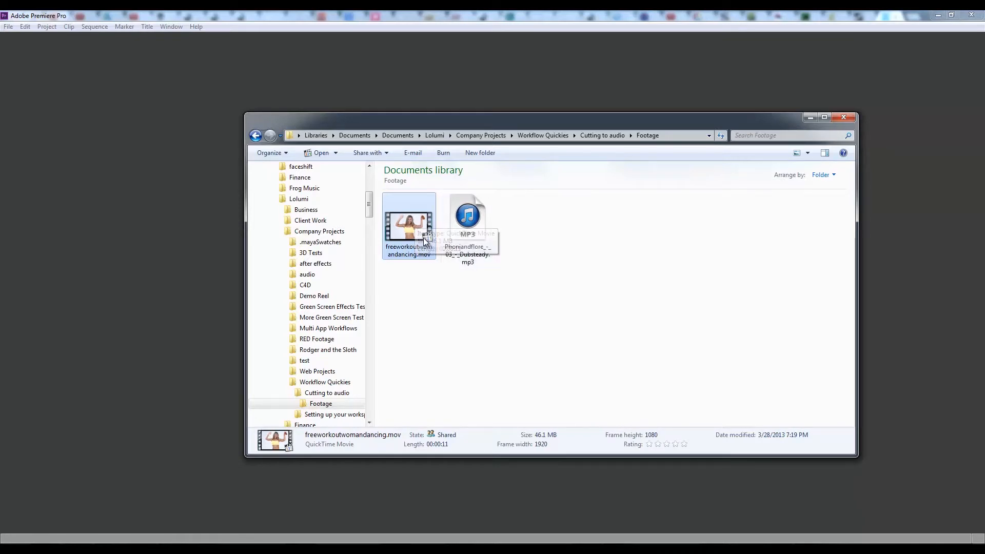
pyautogui.click(495, 282)
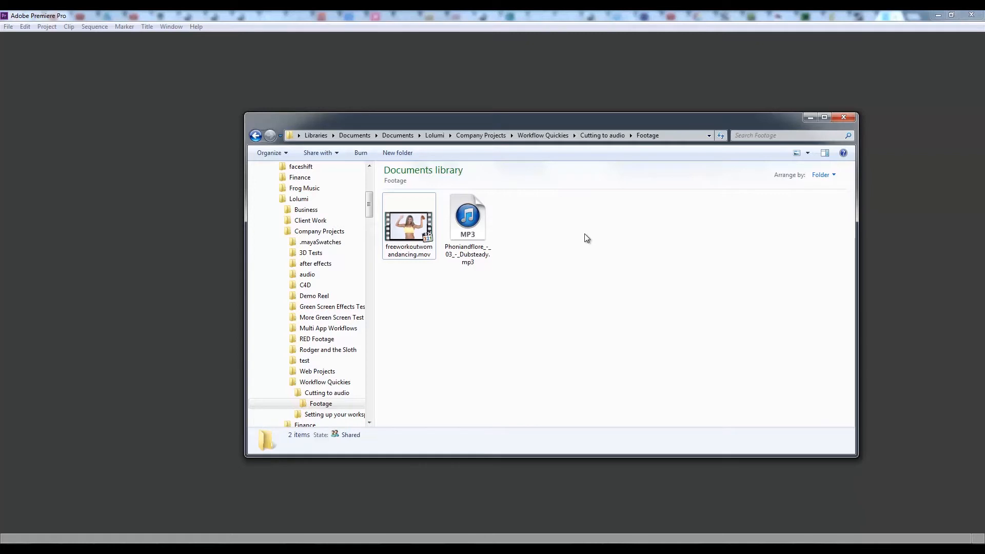
# Step: Copy the full path of the Cutting to audio folder and move the folder window out of the way
pyautogui.moveTo(507, 123); pyautogui.dragTo(558, 141)
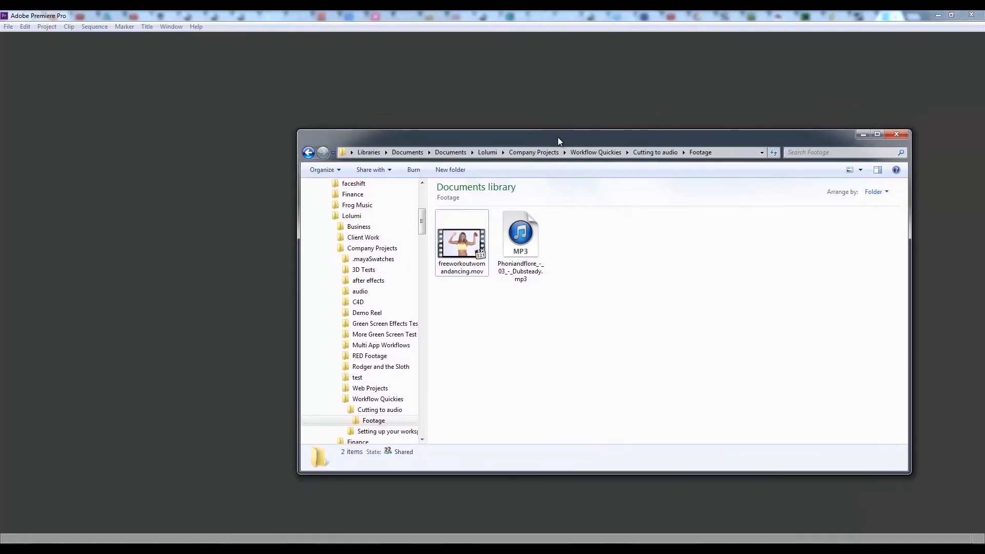
pyautogui.click(648, 152)
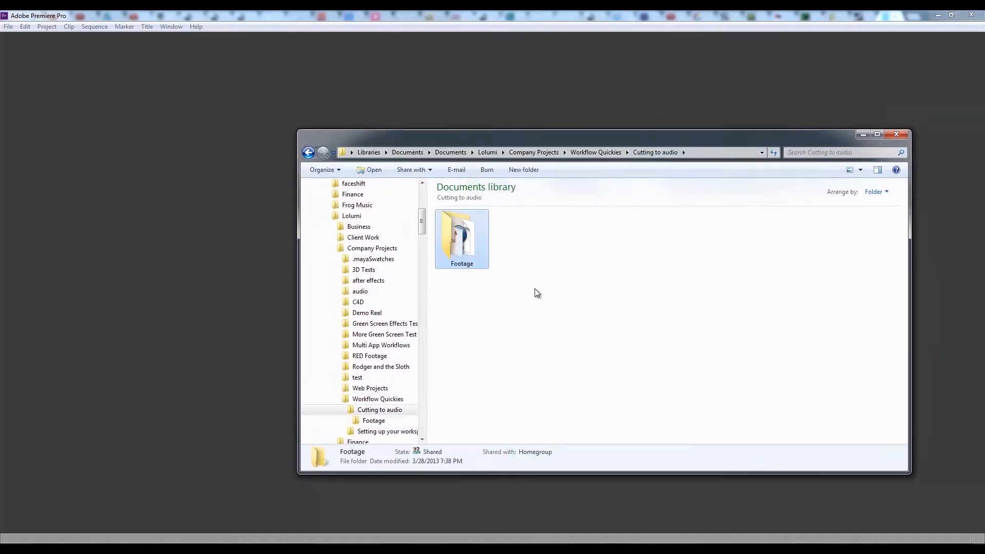
pyautogui.click(585, 271)
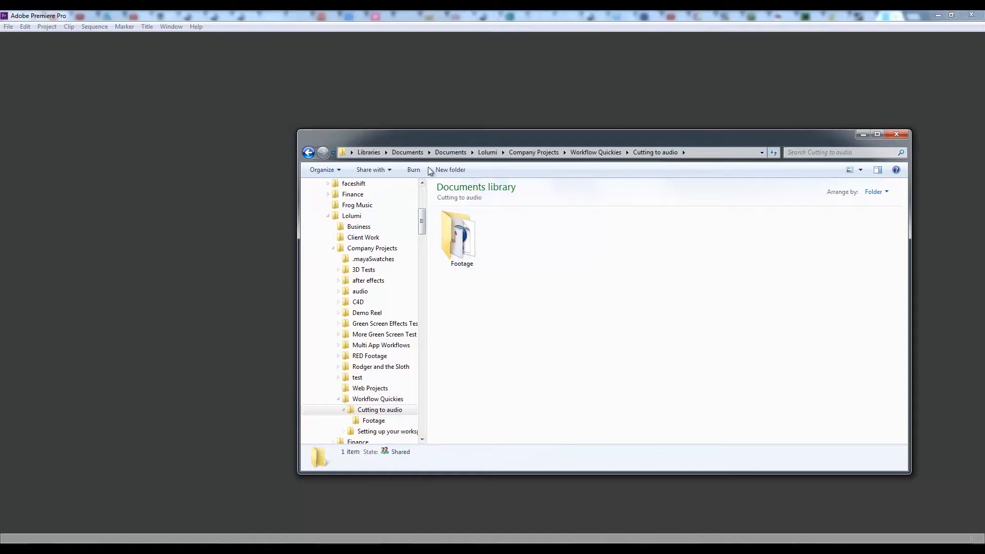
pyautogui.click(718, 153)
pyautogui.rightClick(524, 155)
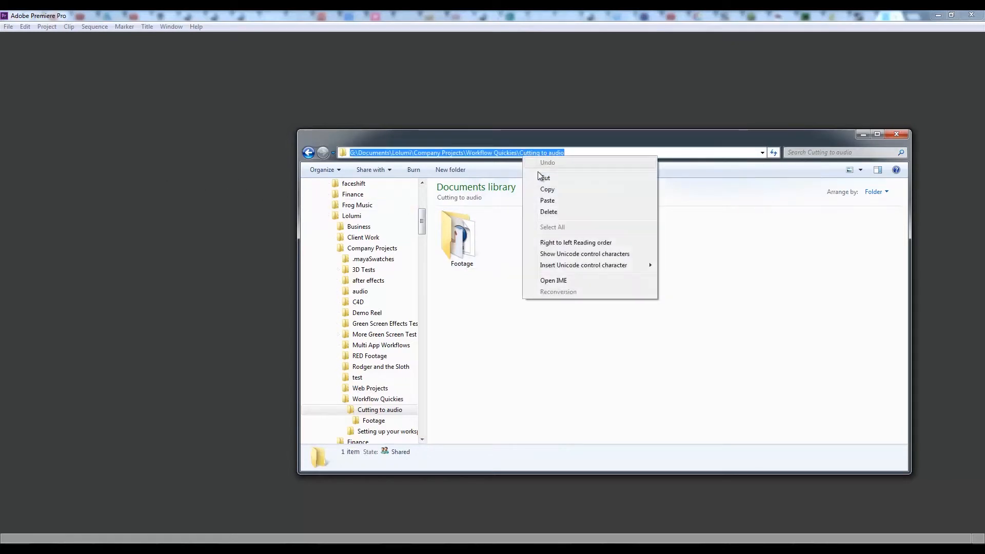
pyautogui.click(546, 190)
pyautogui.moveTo(469, 137); pyautogui.dragTo(984, 150)
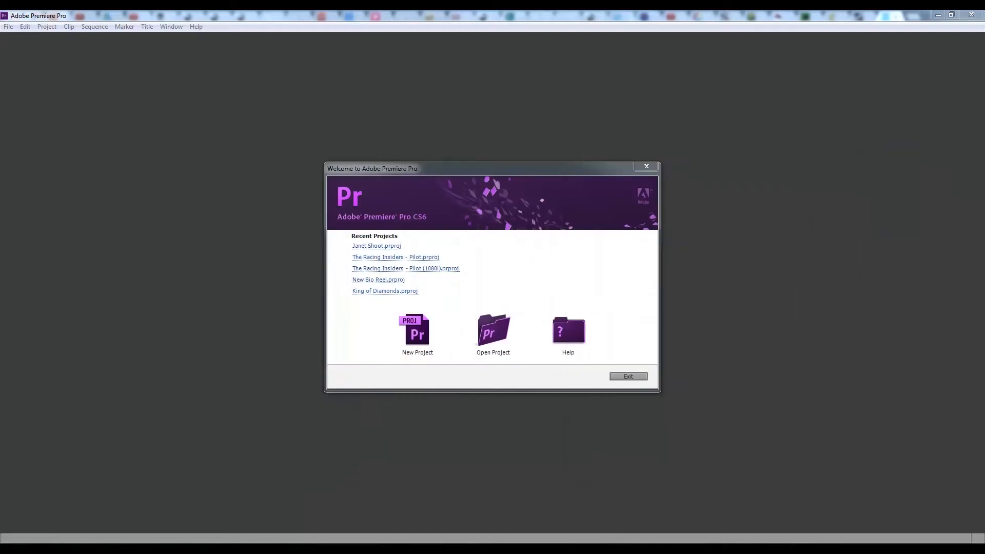
# Step: Start a new Premiere Pro project named "Cutting To Audio" and set its location to the copied Cutting to audio folder path
pyautogui.click(398, 334)
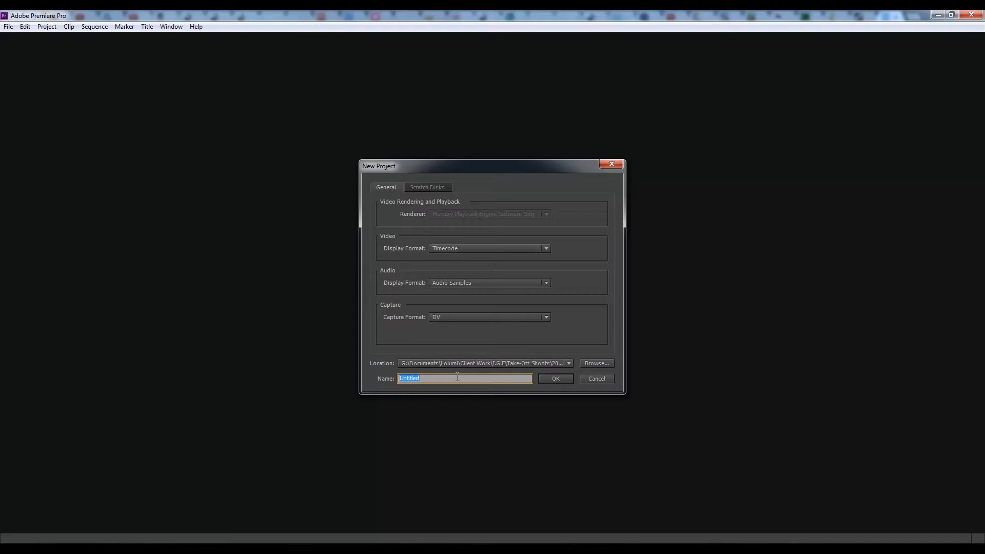
pyautogui.write('Cutting To Audio')
pyautogui.click(594, 363)
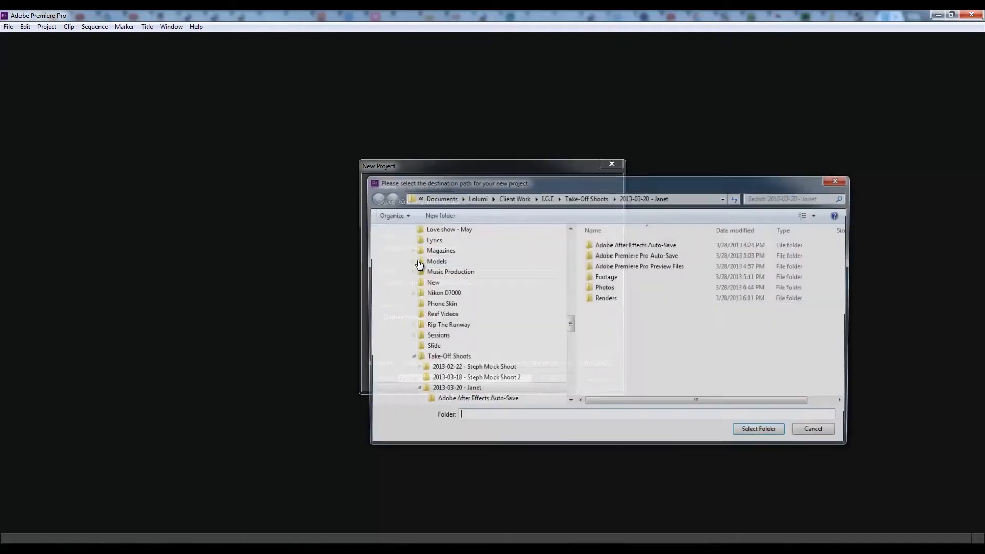
pyautogui.click(684, 200)
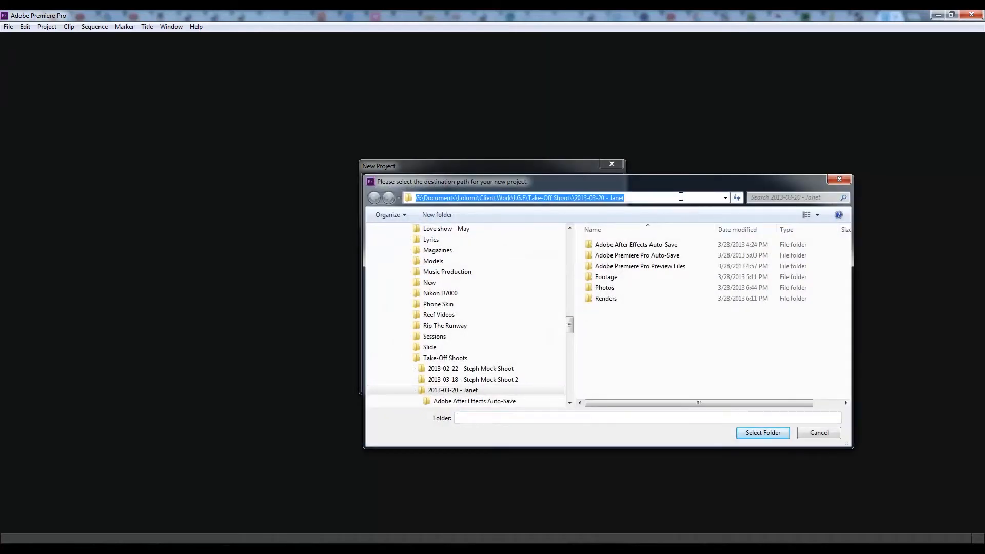
pyautogui.hotkey('ctrl', 'v')
pyautogui.press('Return')
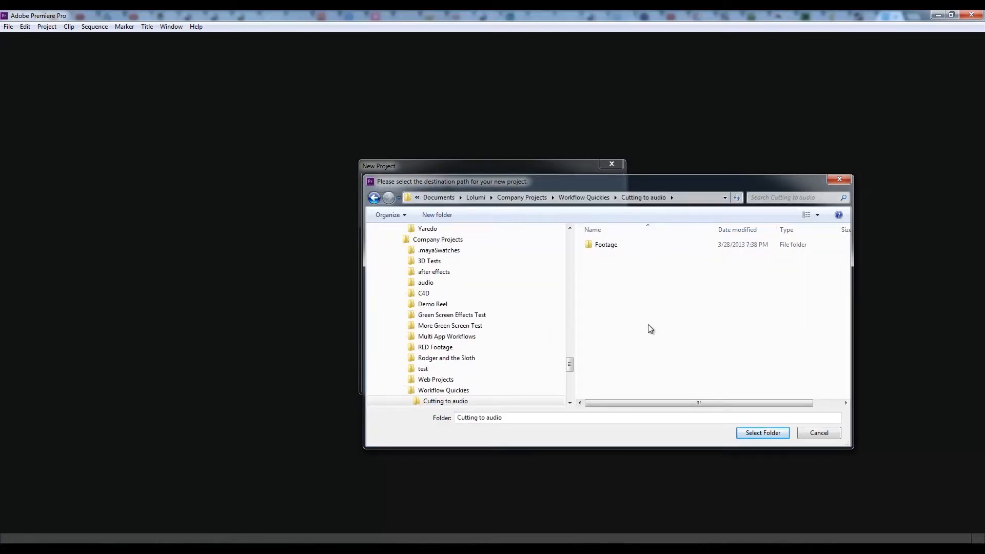
pyautogui.click(762, 433)
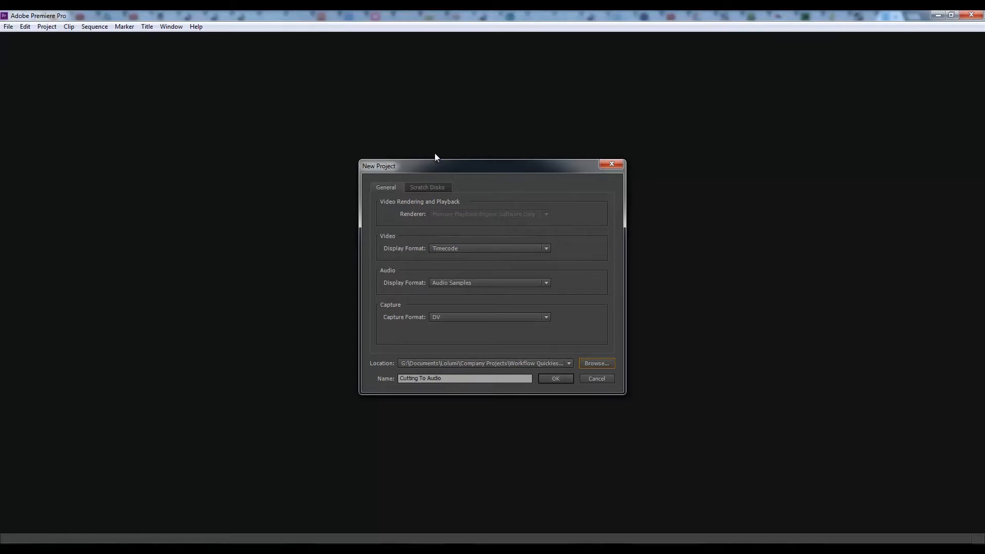
# Step: Review the new project's scratch disk locations and create the project with the default general settings
pyautogui.click(427, 185)
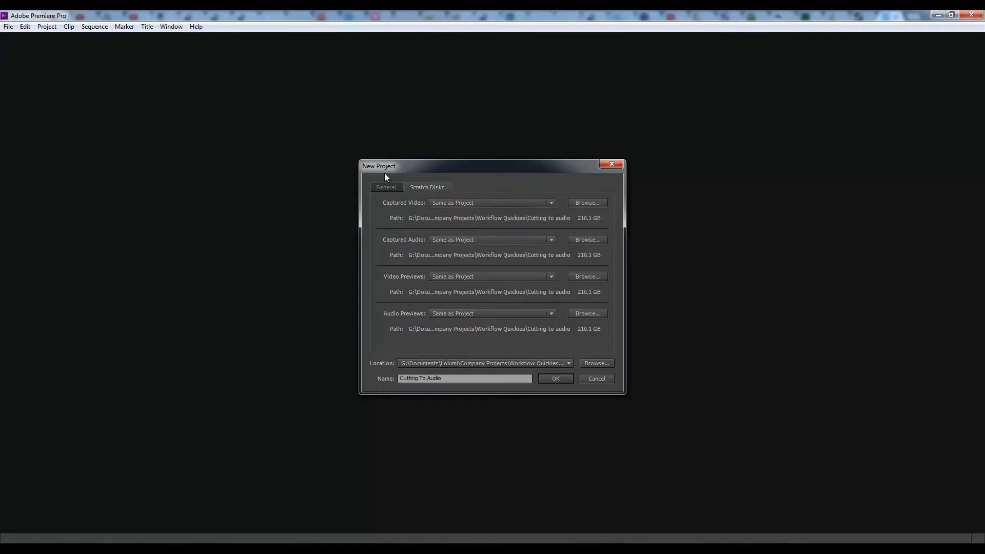
pyautogui.click(390, 187)
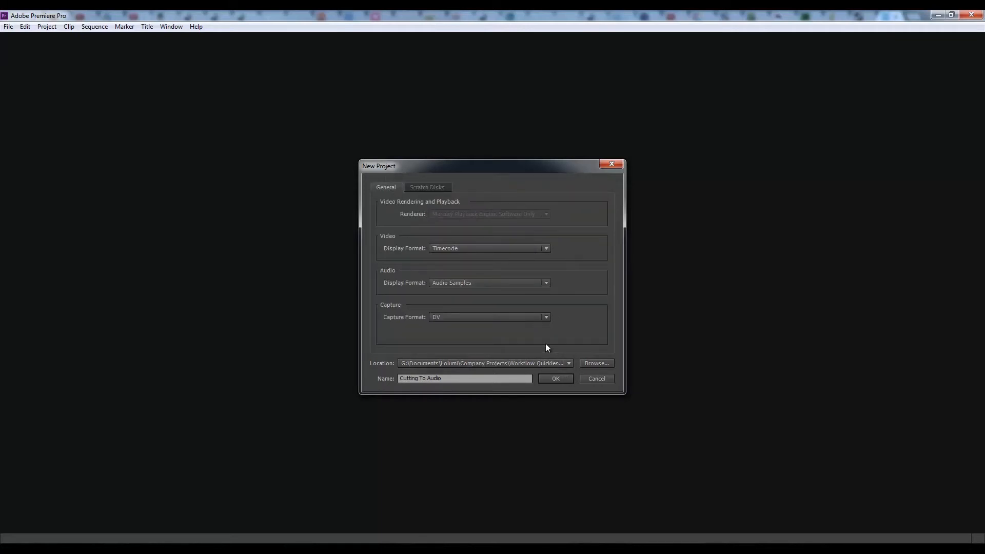
pyautogui.click(551, 382)
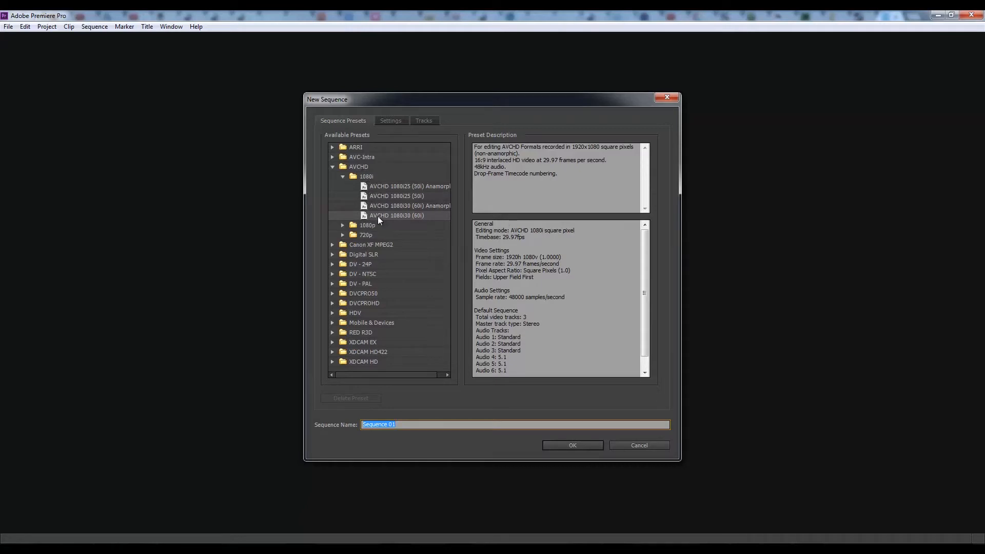
# Step: Create Sequence 01 with the AVCHD 1080i30 (60i) preset
pyautogui.click(343, 226)
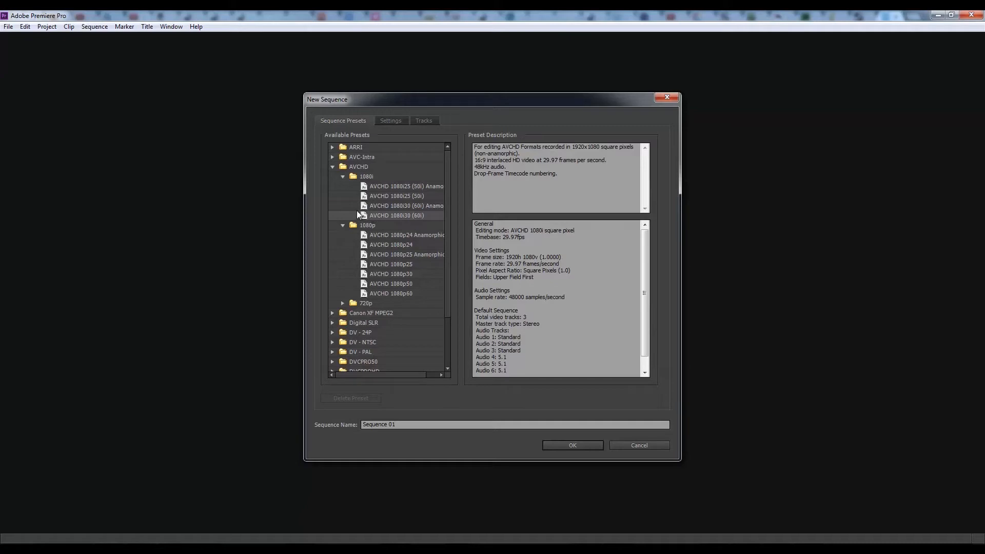
pyautogui.click(380, 186)
pyautogui.click(384, 215)
pyautogui.click(571, 444)
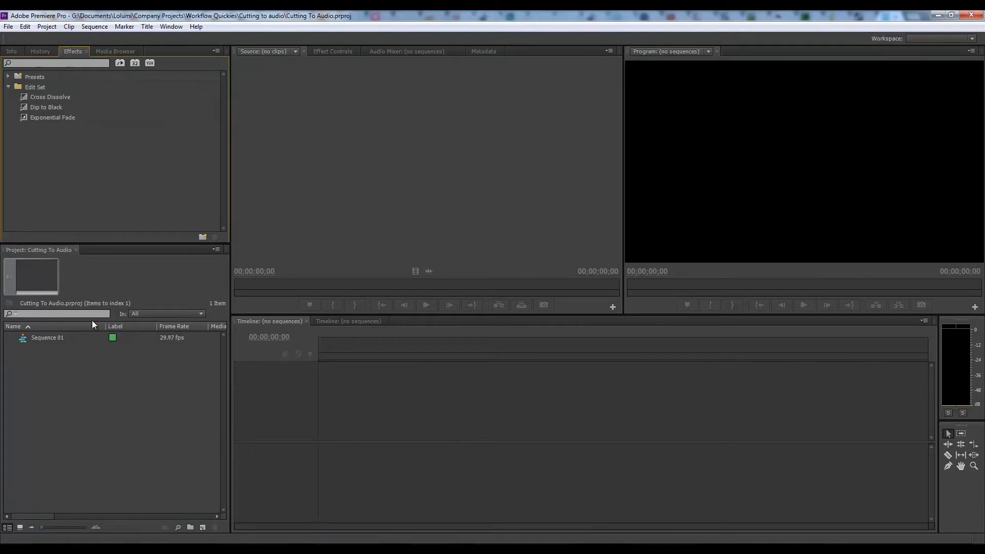
# Step: Delete Sequence 01 from the project and save the project
pyautogui.click(45, 338)
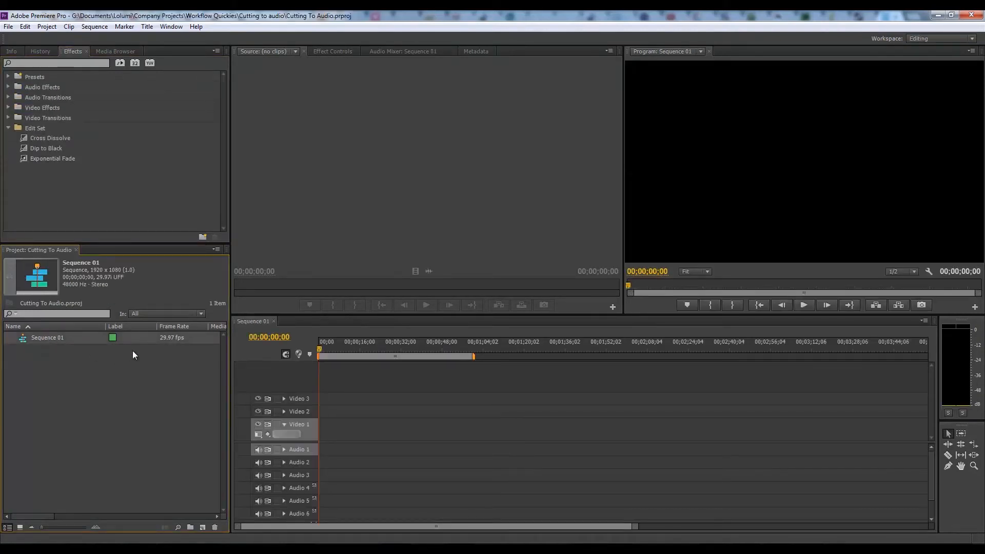
pyautogui.press('Delete')
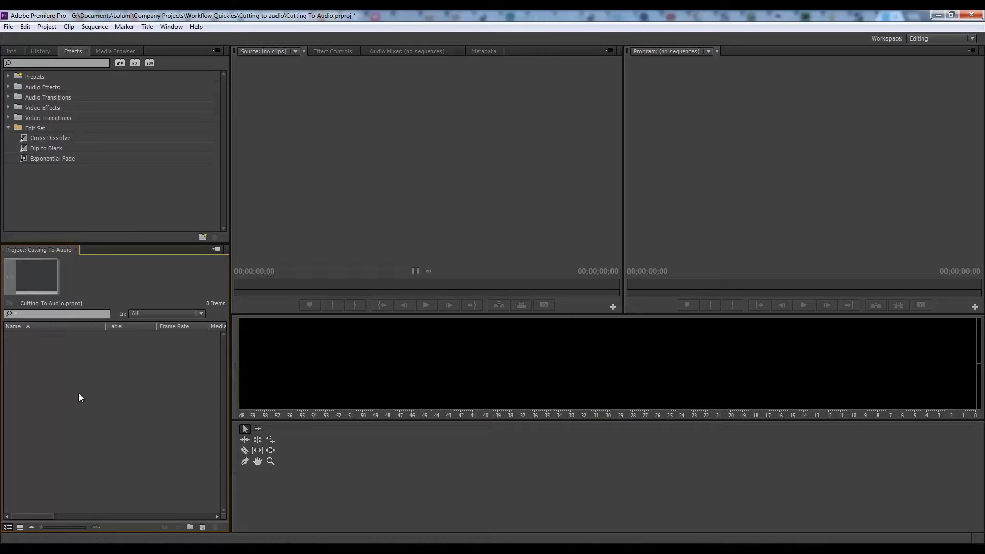
pyautogui.click(9, 29)
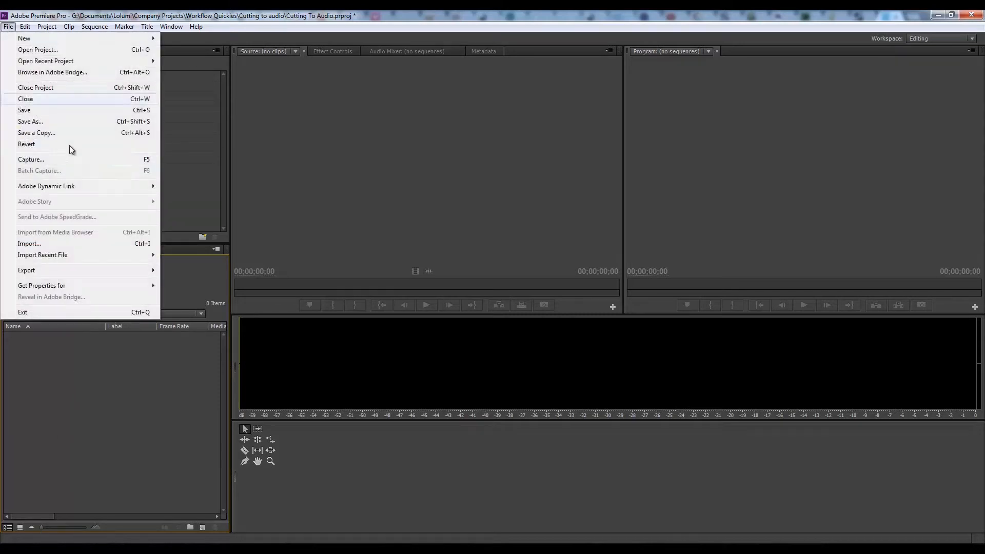
pyautogui.click(28, 110)
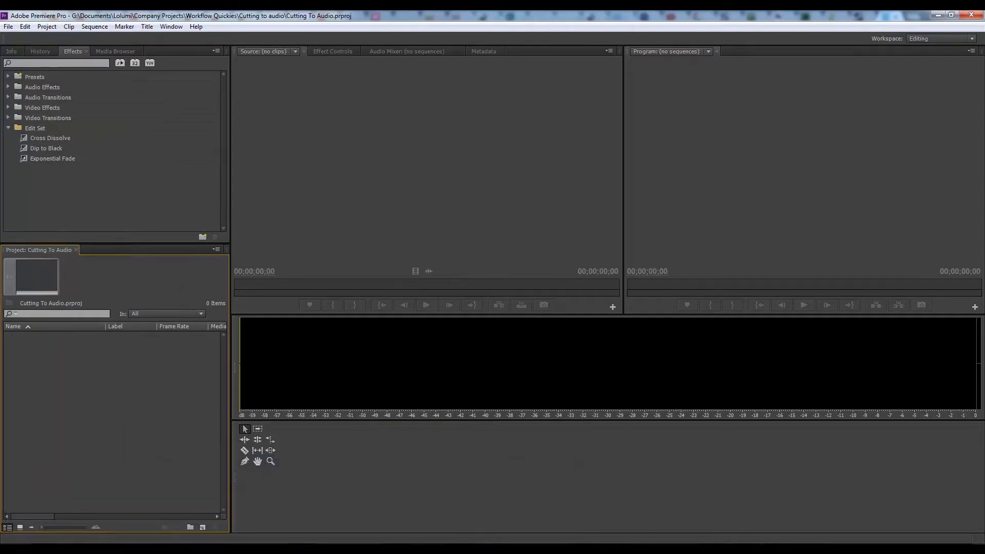
# Step: Import freeworkoutwomandancing.mov from the Footage folder into the project and create a new sequence from that clip
pyautogui.click(59, 513)
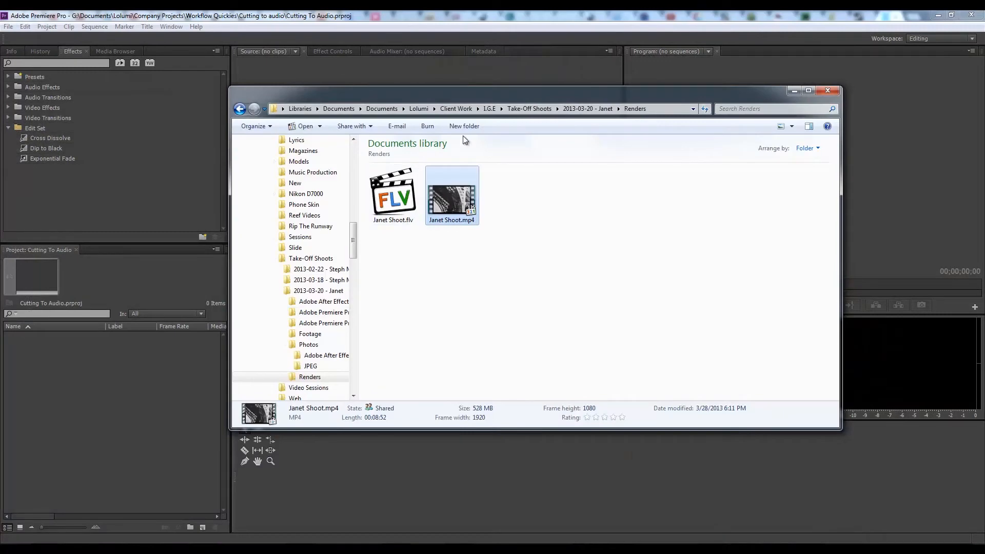
pyautogui.click(794, 92)
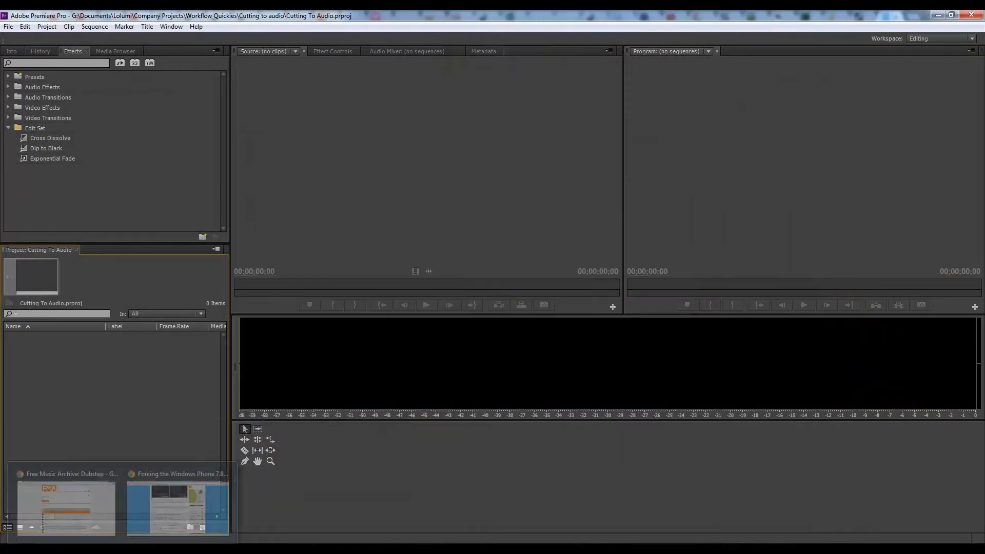
pyautogui.moveTo(60, 547)
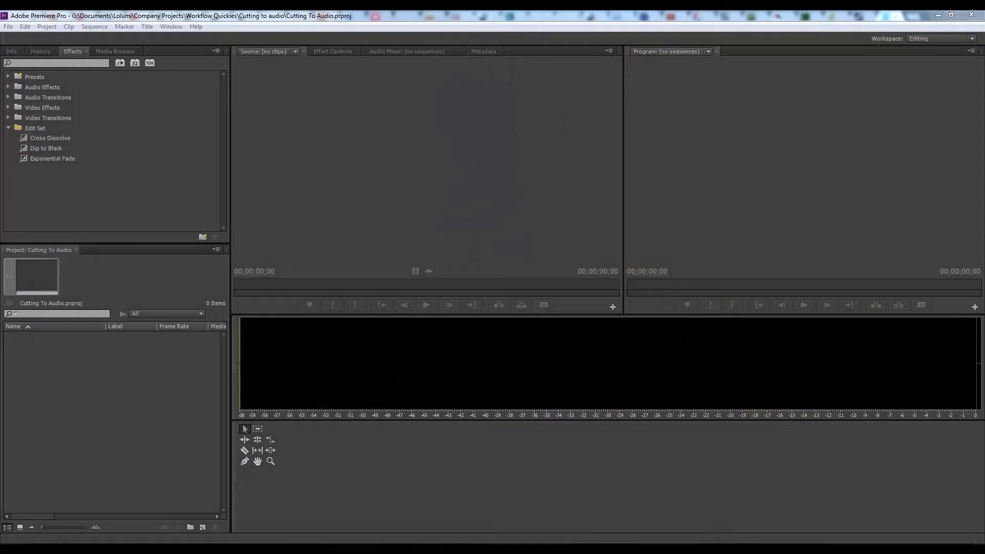
pyautogui.moveTo(984, 82); pyautogui.dragTo(426, 139)
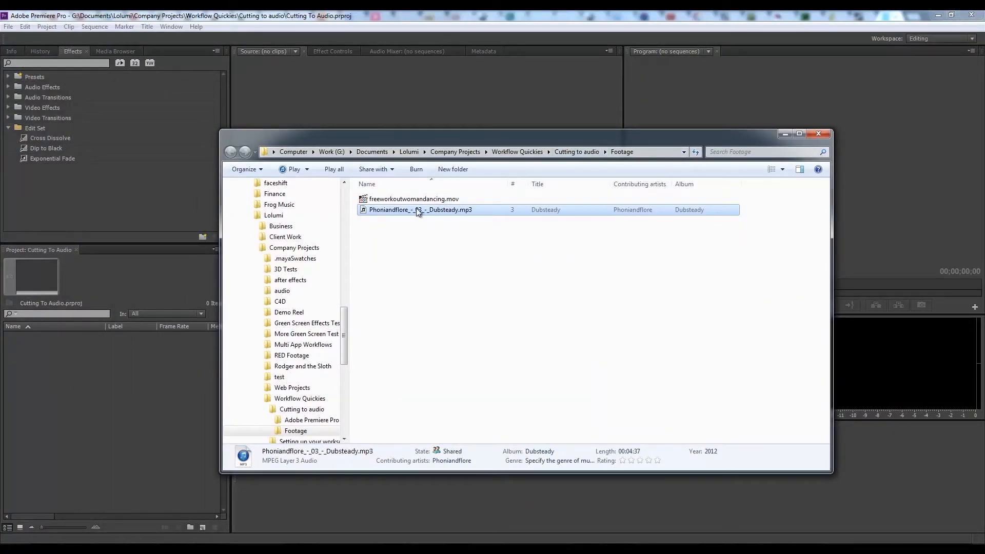
pyautogui.moveTo(406, 199); pyautogui.dragTo(59, 380)
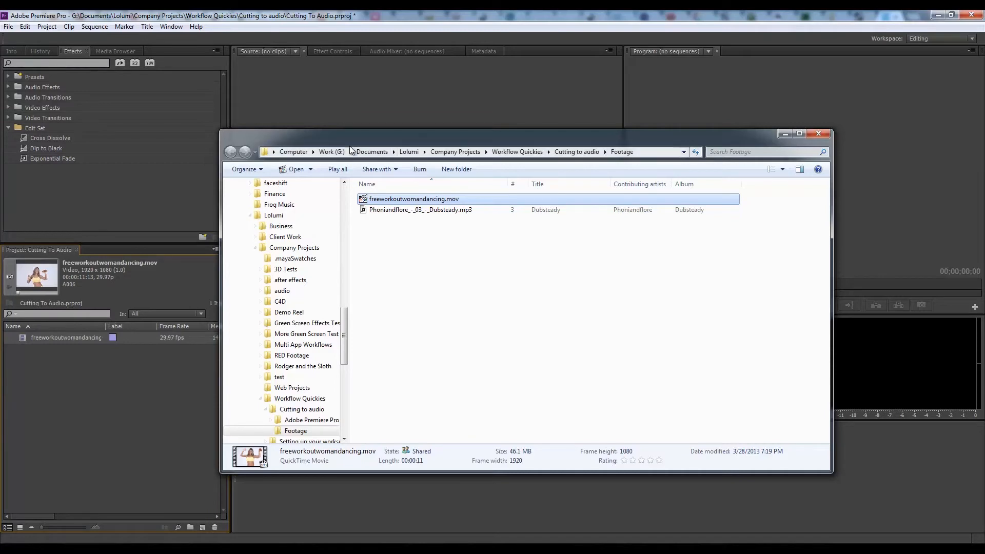
pyautogui.moveTo(356, 143); pyautogui.dragTo(984, 220)
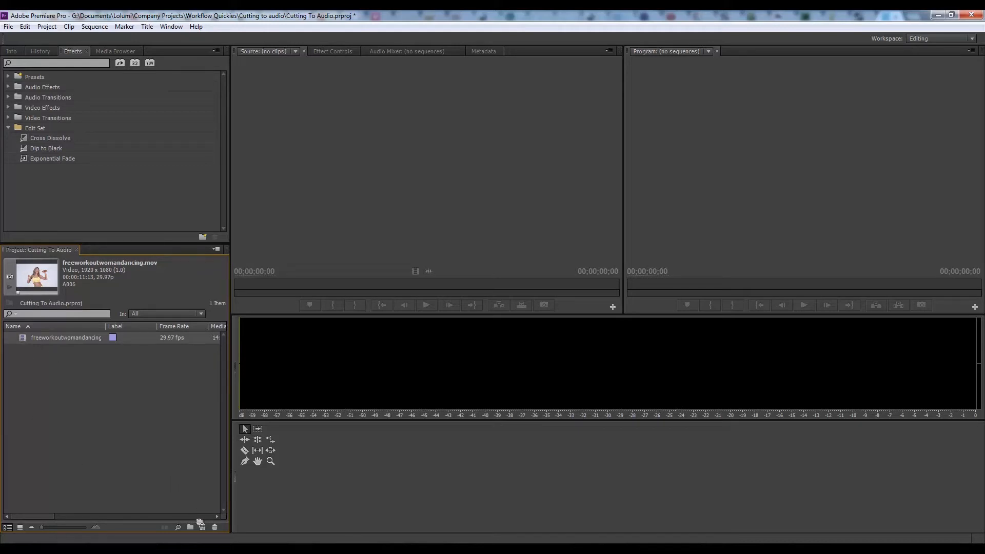
pyautogui.moveTo(205, 528)
pyautogui.mouseDown()
pyautogui.moveTo(203, 510)
pyautogui.moveTo(203, 526)
pyautogui.mouseUp()
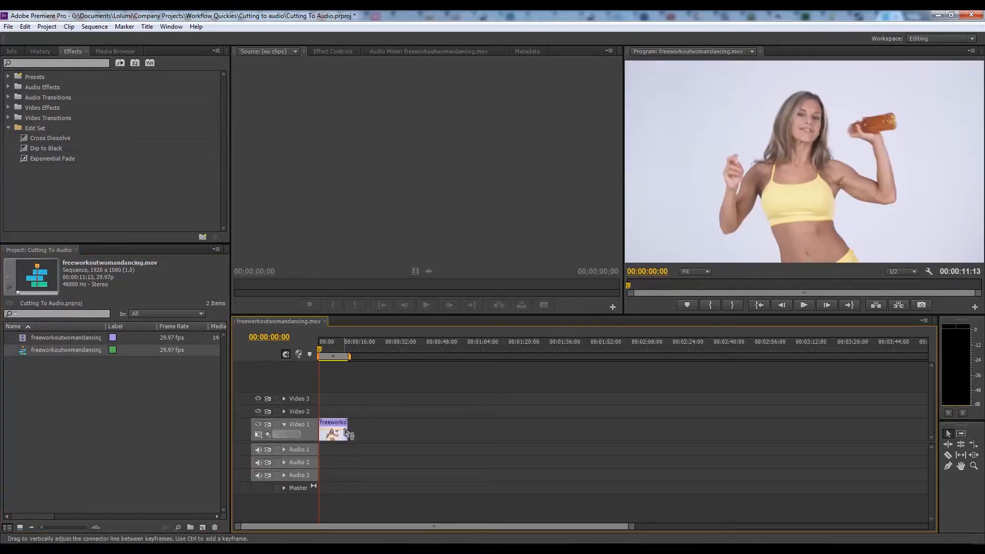
# Step: Play part of the new sequence to preview the dancing clip and return the playhead to the start
pyautogui.click(802, 304)
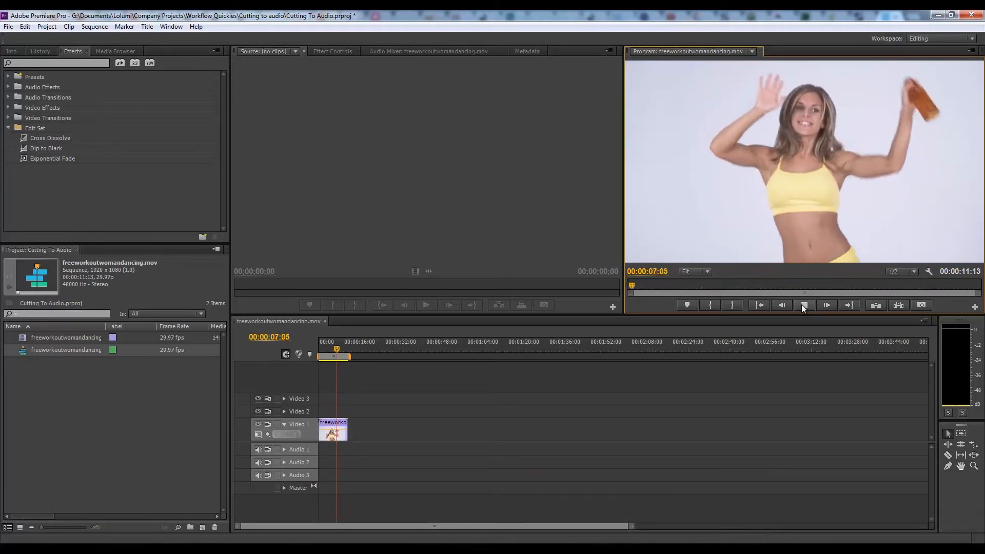
pyautogui.click(801, 304)
pyautogui.moveTo(336, 344); pyautogui.dragTo(300, 350)
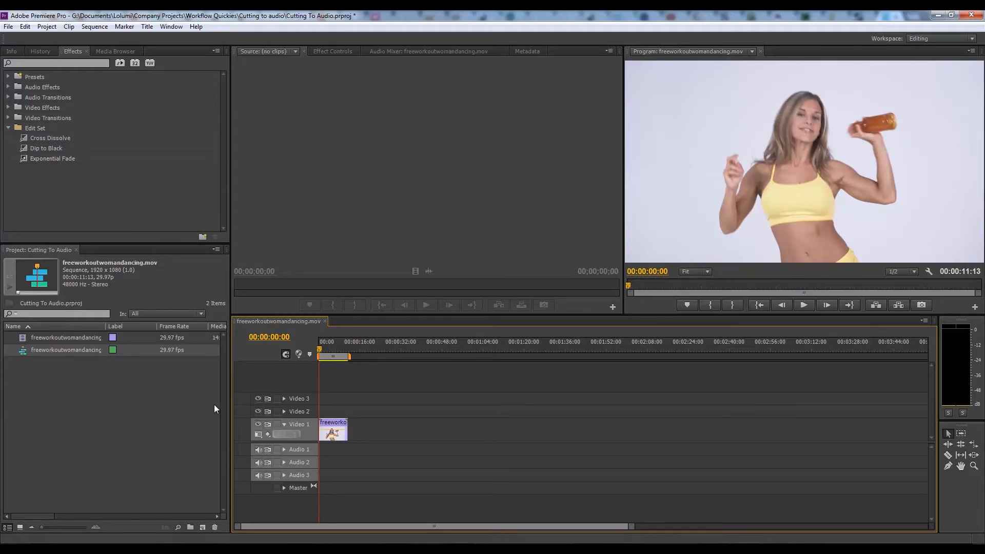
# Step: Create two new bins at the top level of the project and name the second one Main Program
pyautogui.click(70, 406)
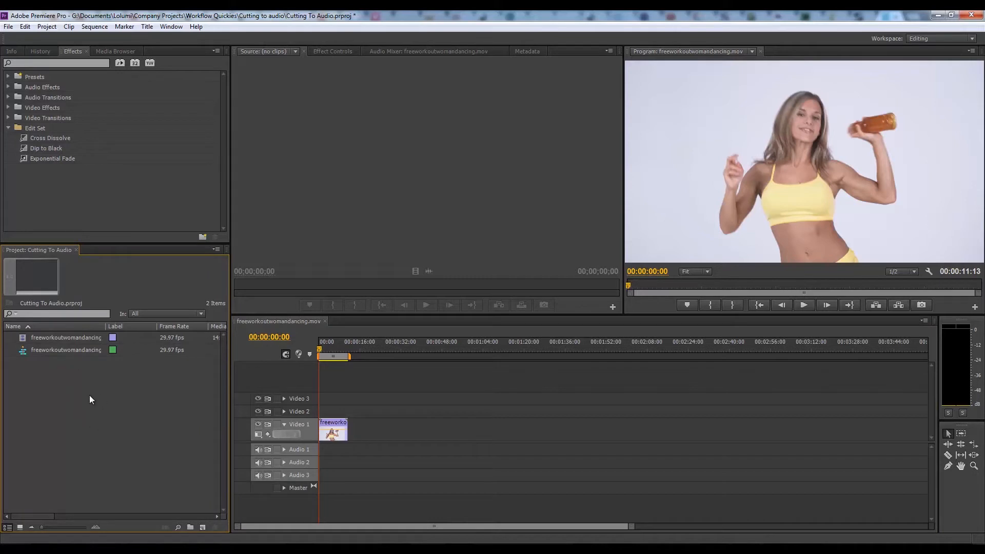
pyautogui.click(190, 527)
pyautogui.click(190, 526)
pyautogui.click(32, 350)
pyautogui.moveTo(32, 350); pyautogui.dragTo(29, 426)
pyautogui.click(39, 349)
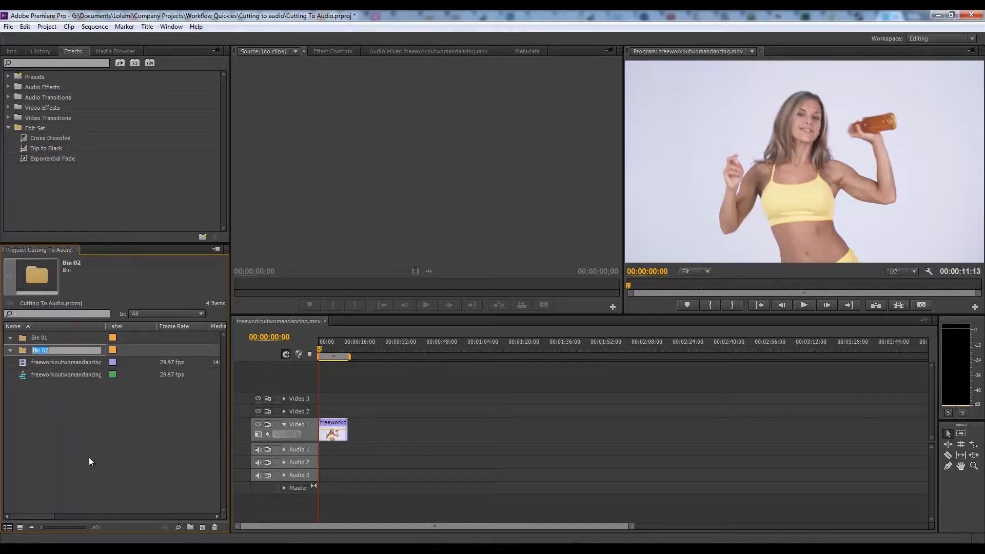
pyautogui.write('Main Program')
pyautogui.press('Return')
# Step: Move the freeworkoutwomandancing.mov sequence into the Main Program bin and rename it Workout Woman
pyautogui.click(22, 378)
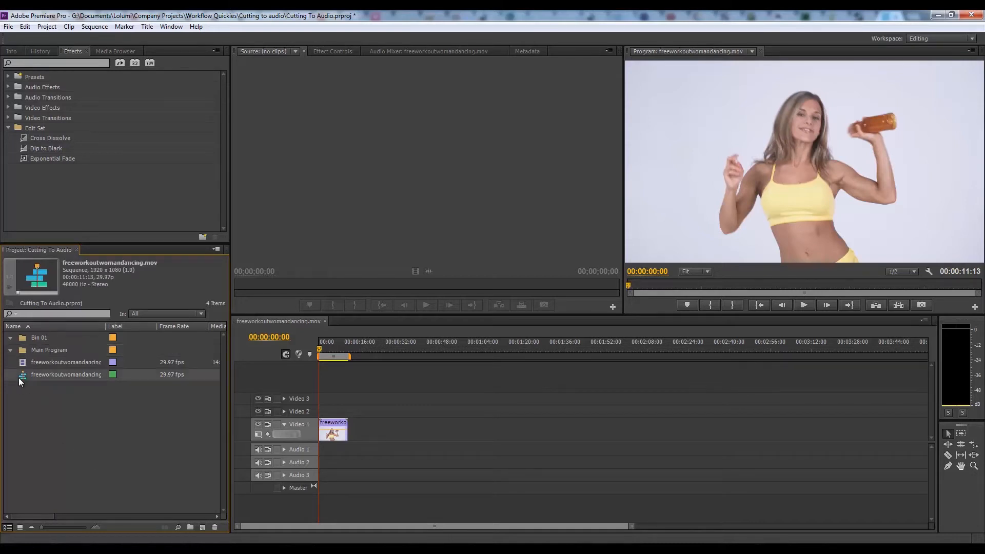
pyautogui.moveTo(23, 377); pyautogui.dragTo(49, 350)
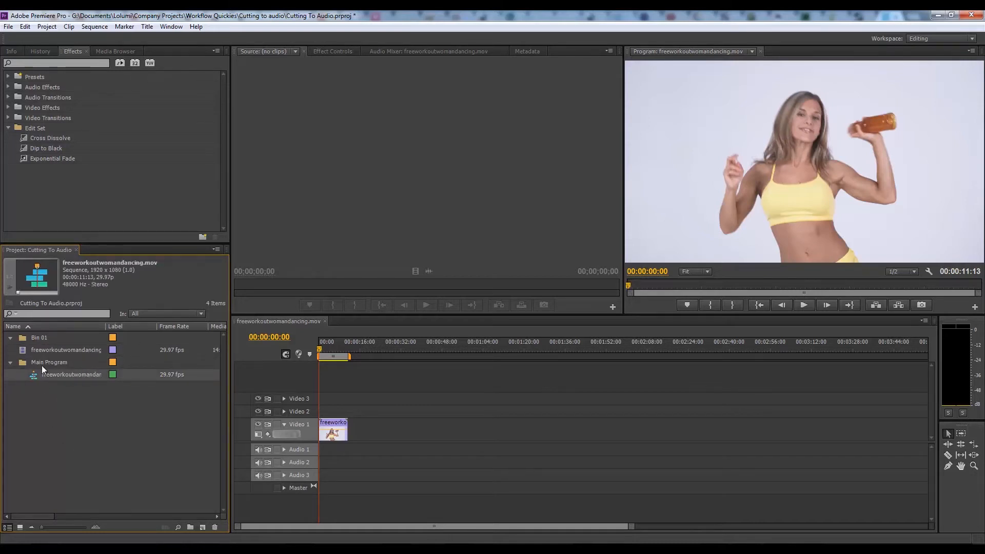
pyautogui.click(72, 371)
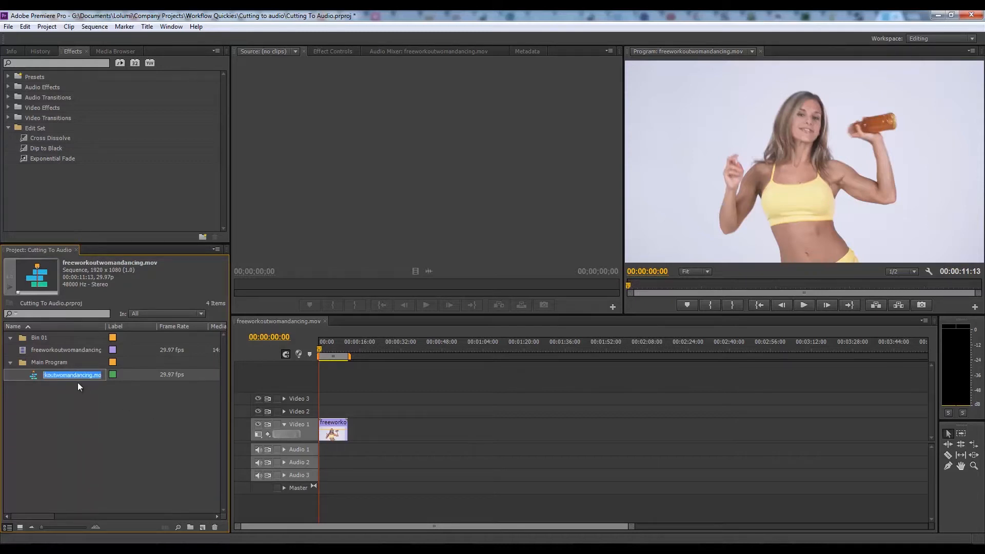
pyautogui.click(79, 374)
pyautogui.press('Left')
pyautogui.press('Left')
pyautogui.press('Left')
pyautogui.press('Left')
pyautogui.press('Left')
pyautogui.press('Left')
pyautogui.press('Left')
pyautogui.press('Left')
pyautogui.press('Left')
pyautogui.hotkey('shift', 'Right')
pyautogui.hotkey('shift', 'Right')
pyautogui.hotkey('shift', 'Right')
pyautogui.hotkey('shift', 'Right')
pyautogui.press('Delete')
pyautogui.write('W')
pyautogui.press('Delete')
pyautogui.press('Right')
pyautogui.press('Right')
pyautogui.press('Right')
pyautogui.press('Right')
pyautogui.press('Right')
pyautogui.press('Right')
pyautogui.write('W')
pyautogui.press('Delete')
pyautogui.press('Delete')
pyautogui.press('Delete')
pyautogui.press('Delete')
pyautogui.press('Delete')
pyautogui.press('Delete')
pyautogui.press('Delete')
pyautogui.press('Delete')
pyautogui.press('Return')
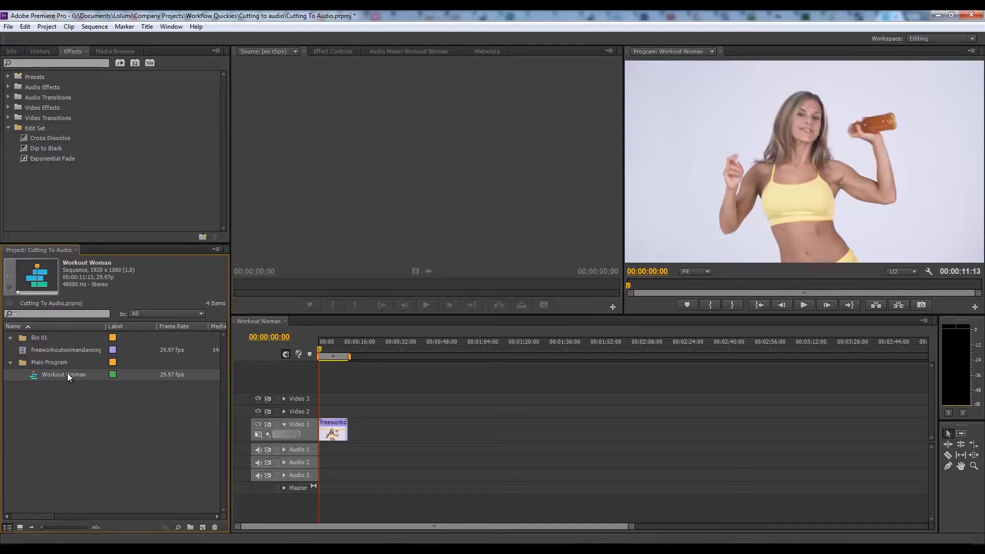
# Step: Rename Bin 01 as Footage and move the freeworkoutwomandancing.mov clip into it
pyautogui.click(99, 432)
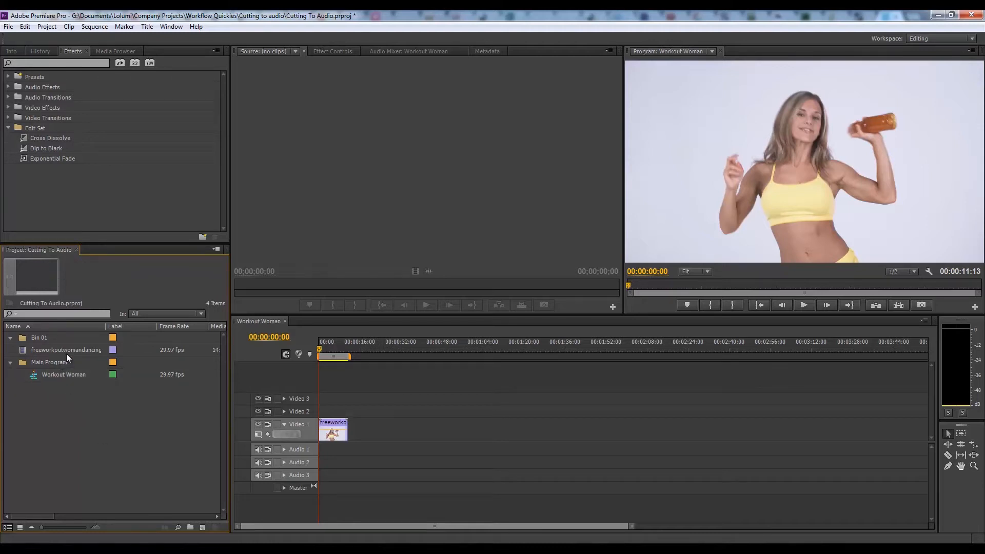
pyautogui.click(38, 338)
pyautogui.click(36, 336)
pyautogui.write('Footage')
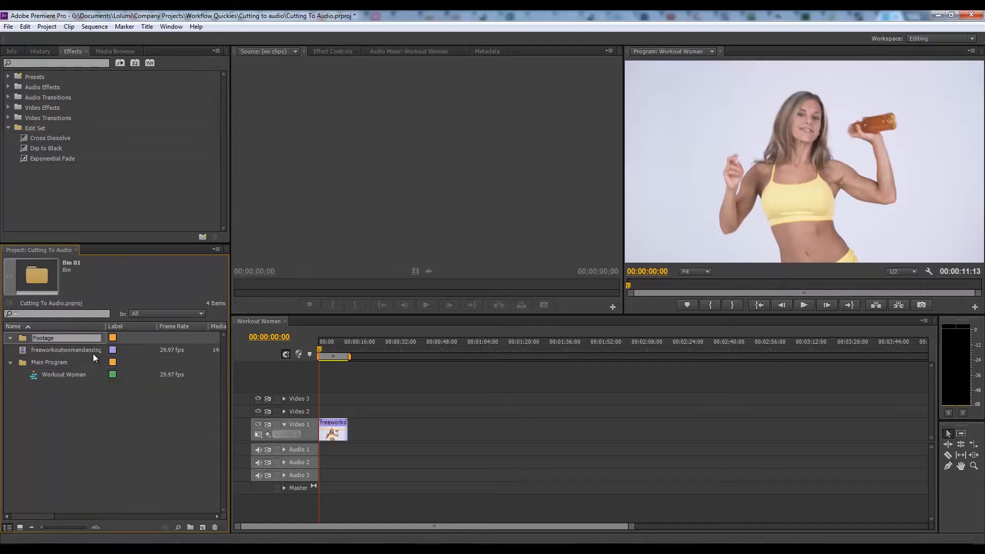
pyautogui.press('Return')
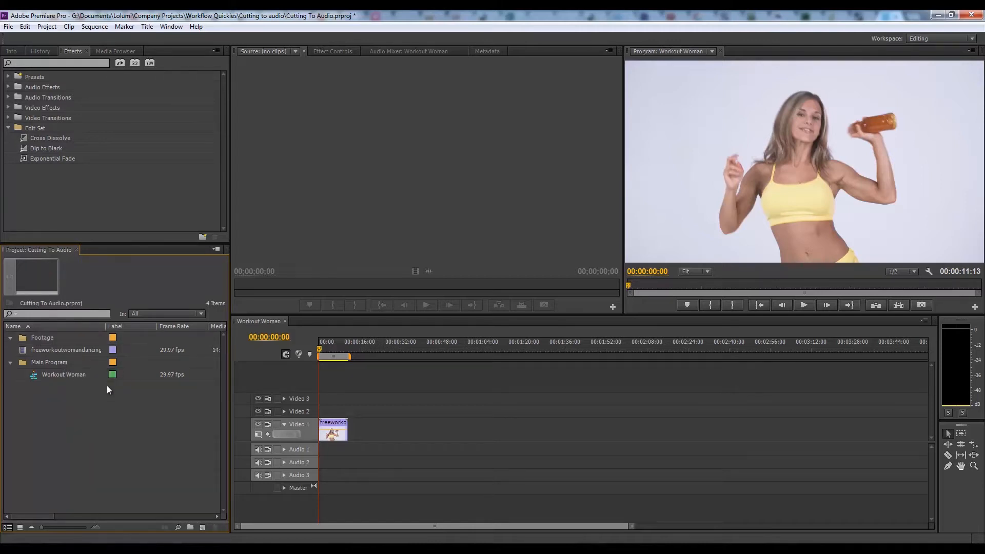
pyautogui.click(48, 352)
pyautogui.moveTo(33, 338); pyautogui.dragTo(37, 340)
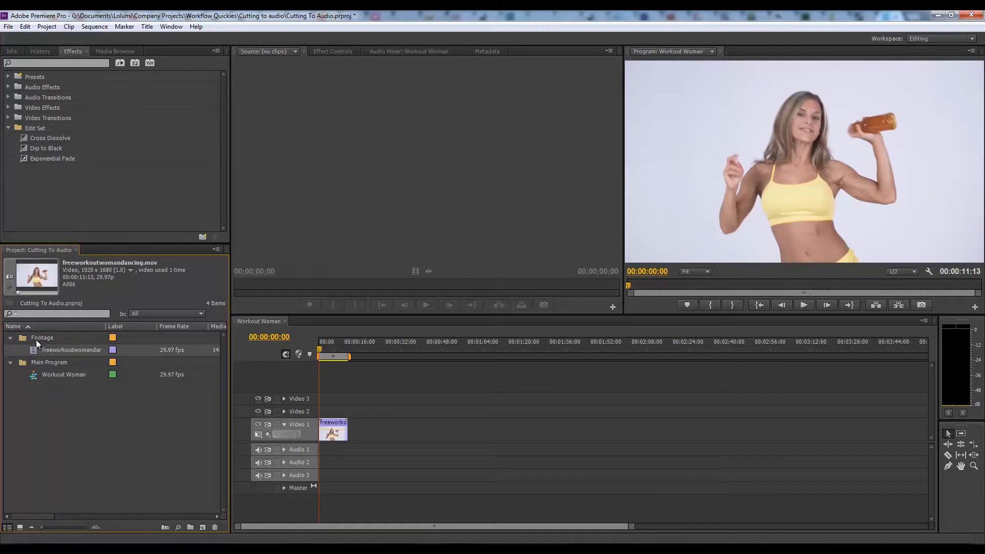
pyautogui.click(54, 404)
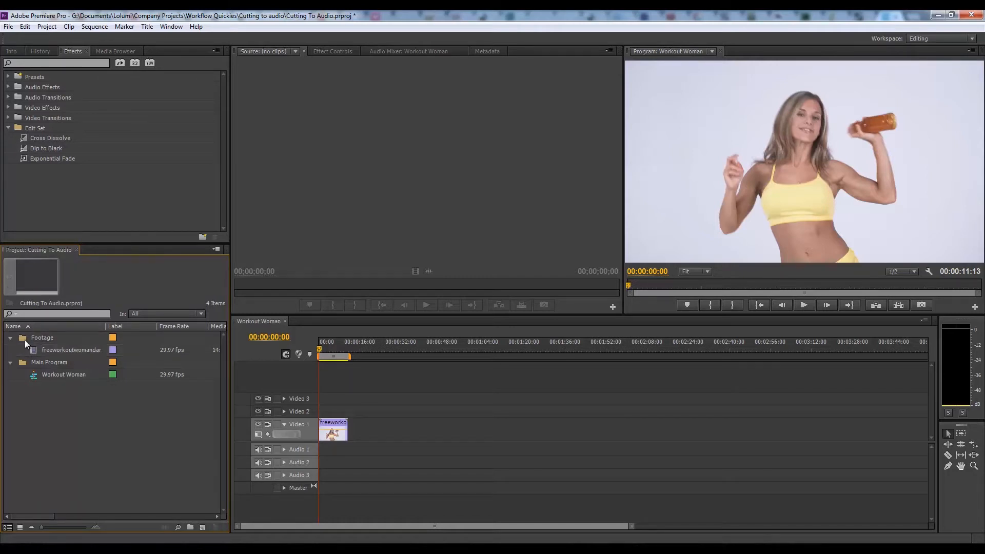
# Step: Collapse the Footage bin and create a new top-level bin named Assets
pyautogui.click(24, 340)
pyautogui.click(10, 337)
pyautogui.click(10, 351)
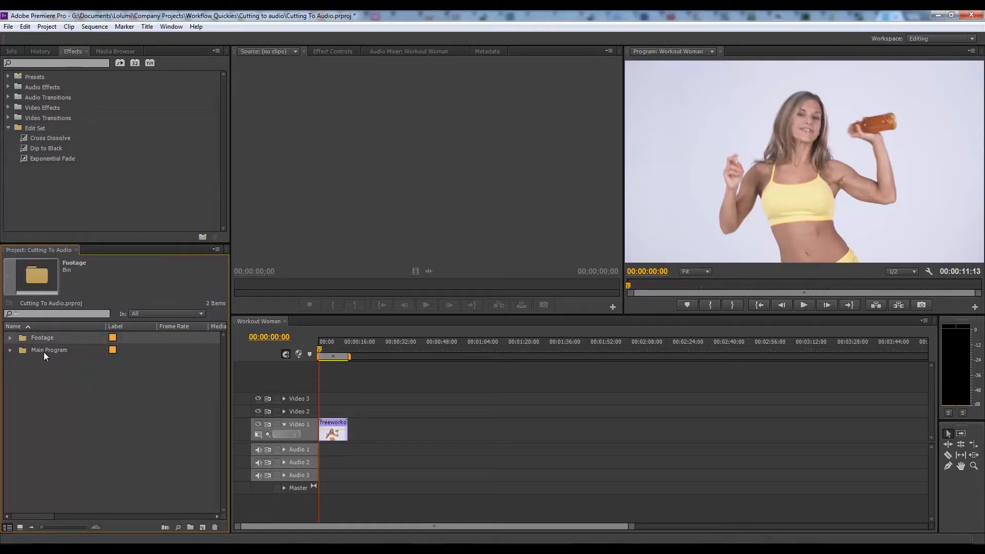
pyautogui.click(11, 350)
pyautogui.click(86, 414)
pyautogui.click(191, 527)
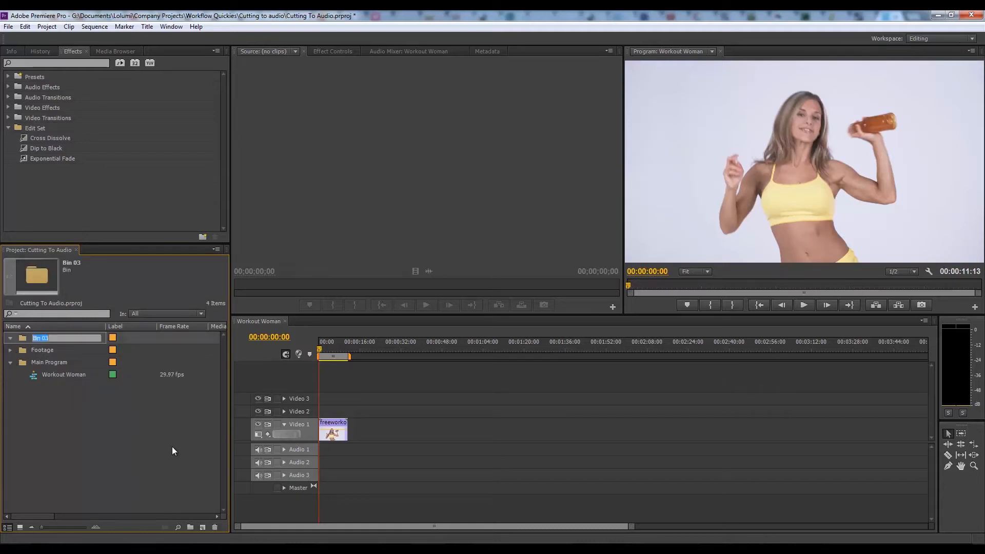
pyautogui.write('Assets')
pyautogui.click(173, 450)
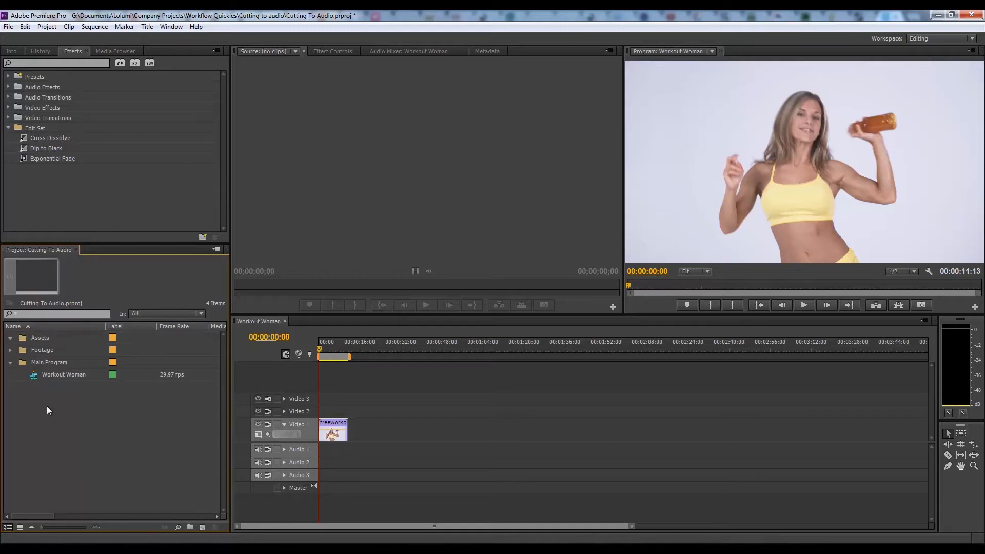
# Step: Expand the Footage bin and review how the items are organized across the Assets, Footage and Main Program bins
pyautogui.click(11, 350)
pyautogui.click(38, 351)
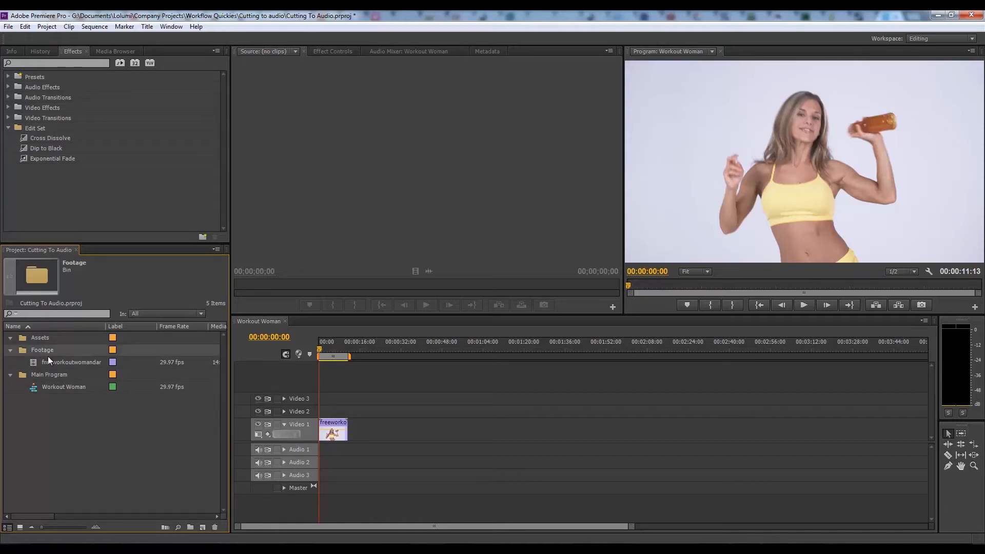
pyautogui.click(33, 337)
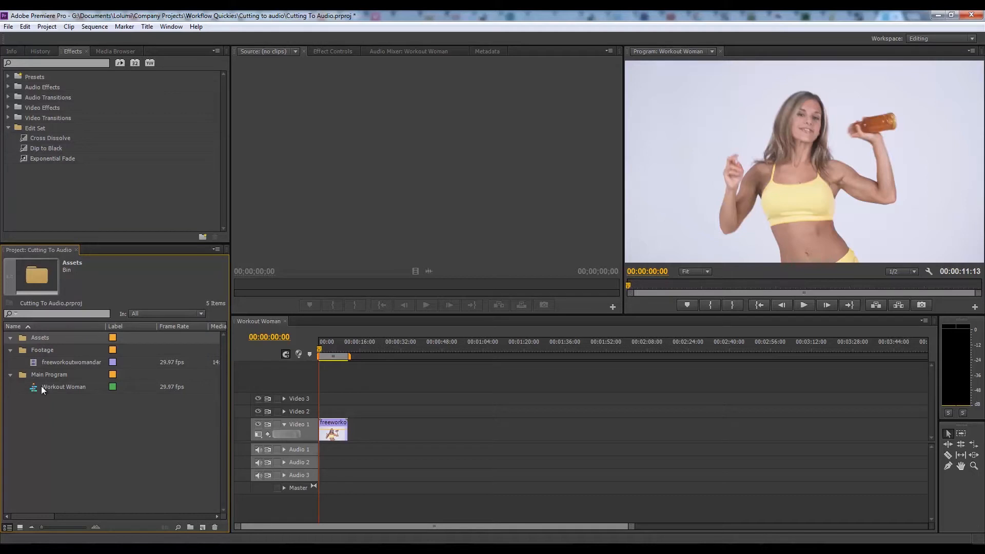
pyautogui.click(35, 351)
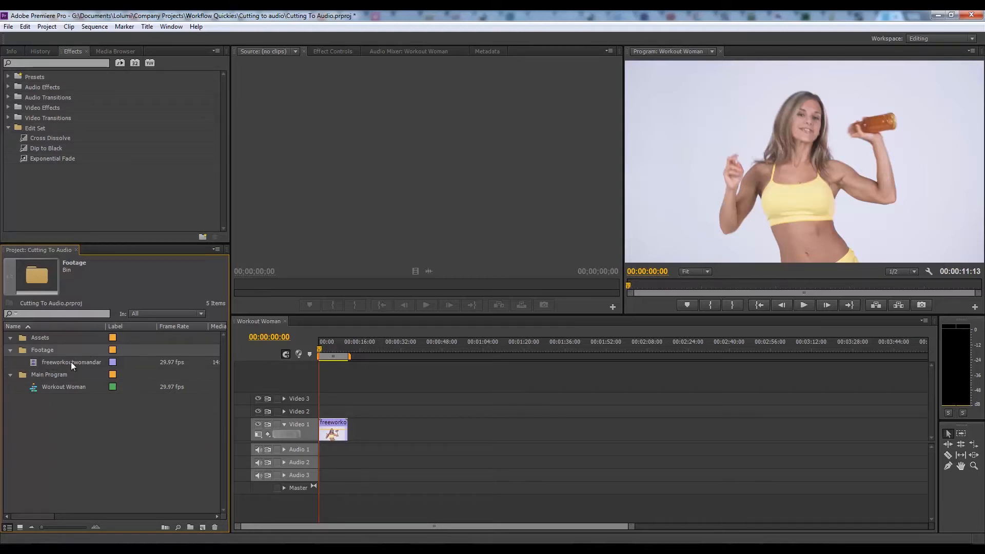
pyautogui.click(34, 363)
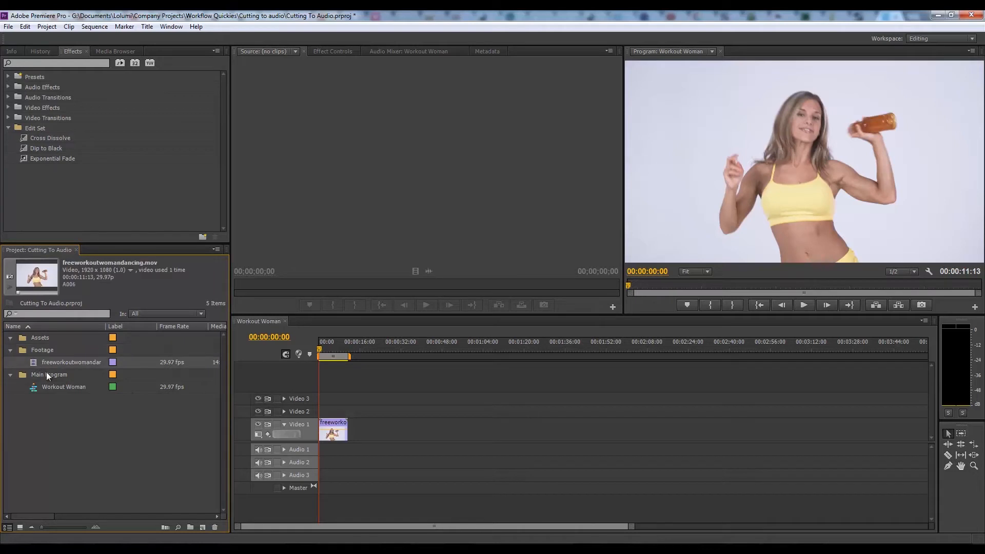
pyautogui.click(67, 413)
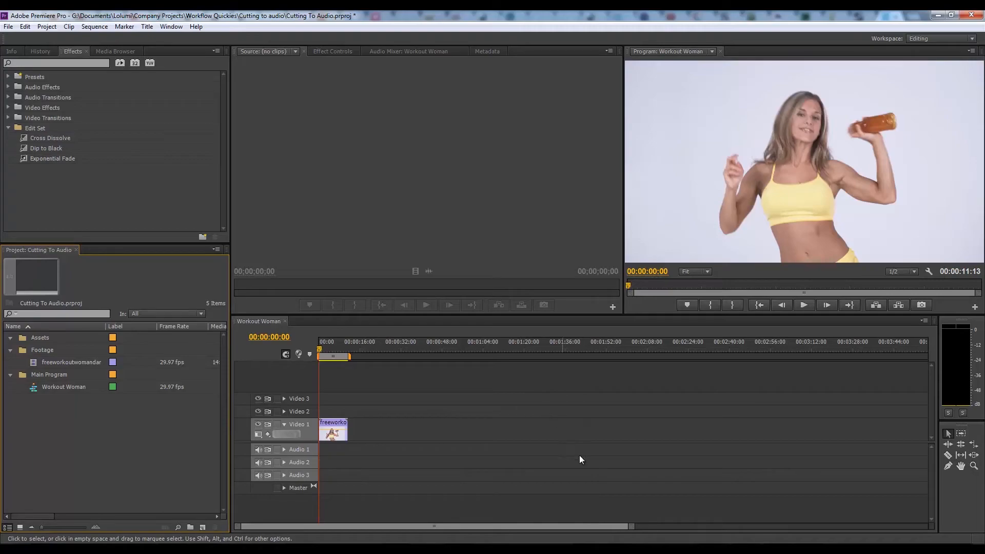
# Step: Switch to FL Studio, open the Edison audio editor on the Master track and enlarge its window
pyautogui.click(586, 549)
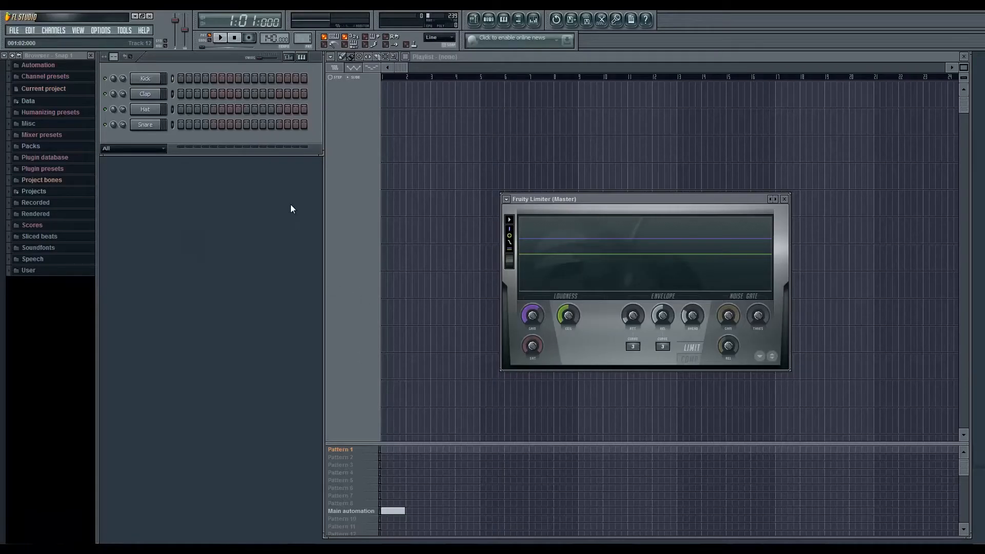
pyautogui.moveTo(549, 199); pyautogui.dragTo(159, 270)
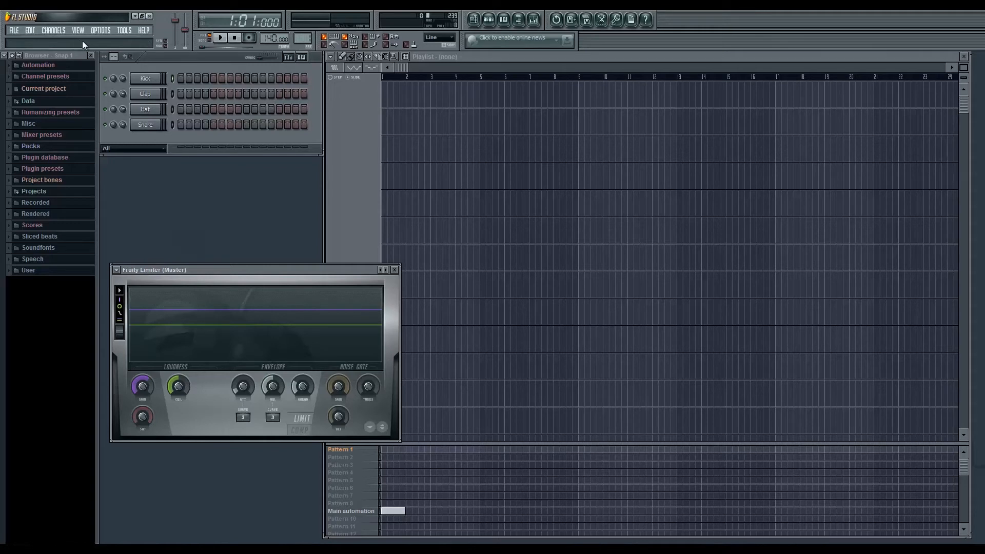
pyautogui.click(604, 22)
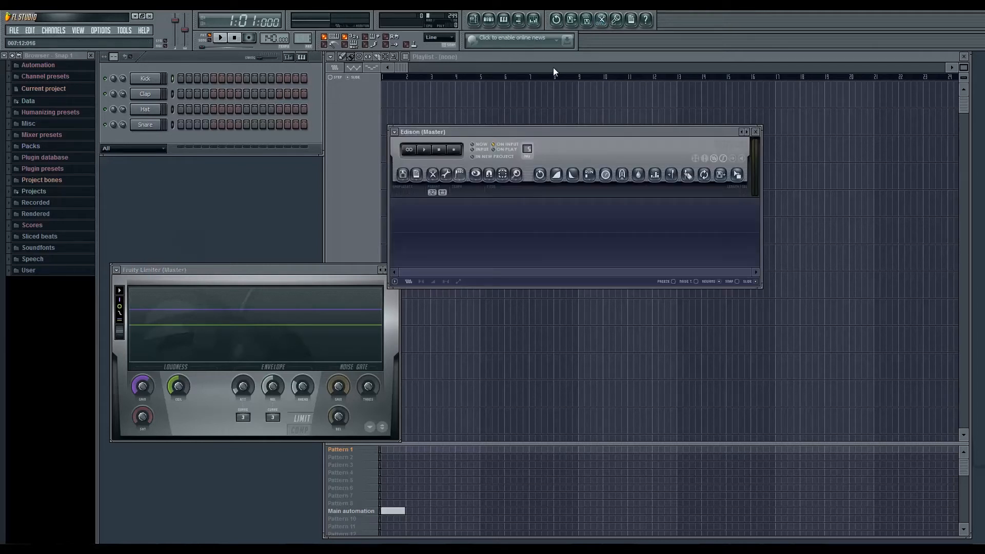
pyautogui.moveTo(453, 131)
pyautogui.mouseDown()
pyautogui.moveTo(460, 301)
pyautogui.moveTo(454, 139)
pyautogui.mouseUp()
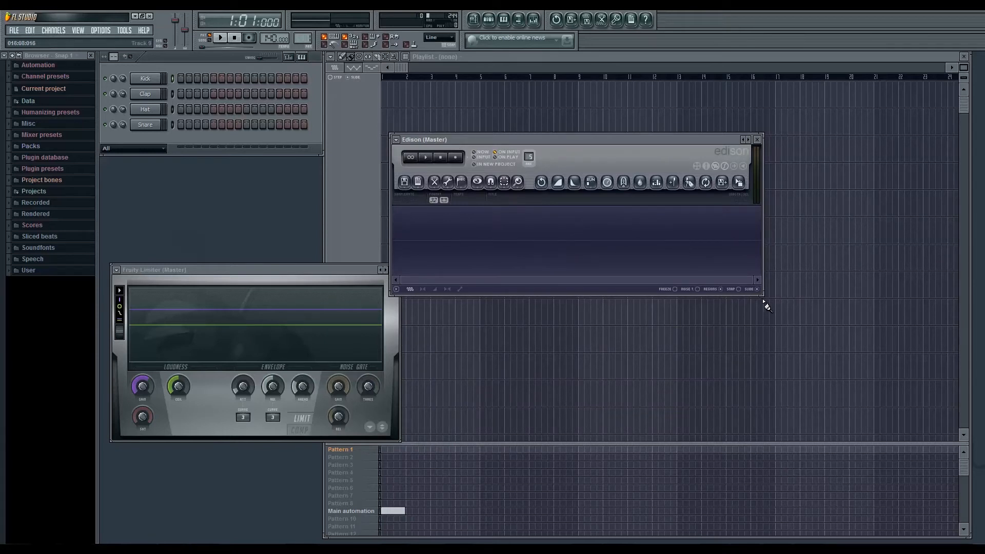
pyautogui.moveTo(761, 294); pyautogui.dragTo(967, 360)
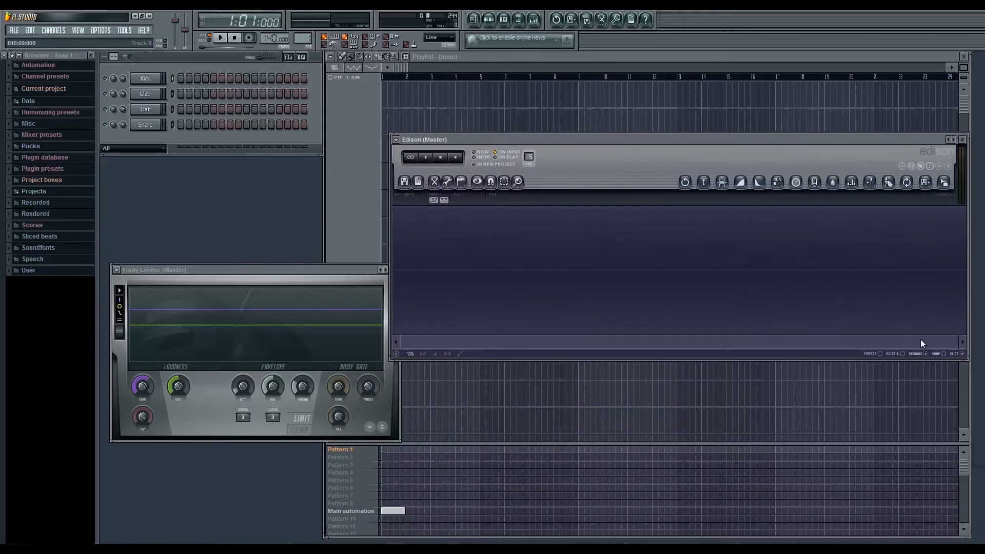
pyautogui.moveTo(550, 139); pyautogui.dragTo(497, 175)
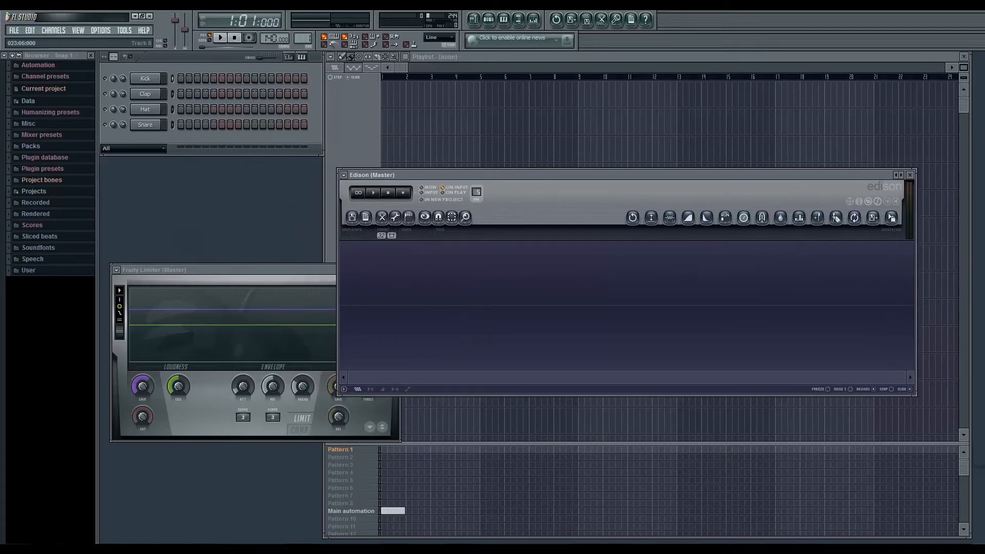
# Step: Load Phoniandflore_-_03_-_Dubsteady.mp3 from the Footage folder into Edison and widen the Edison window across the workspace
pyautogui.hotkey('alt', 'Tab')
pyautogui.click(647, 206)
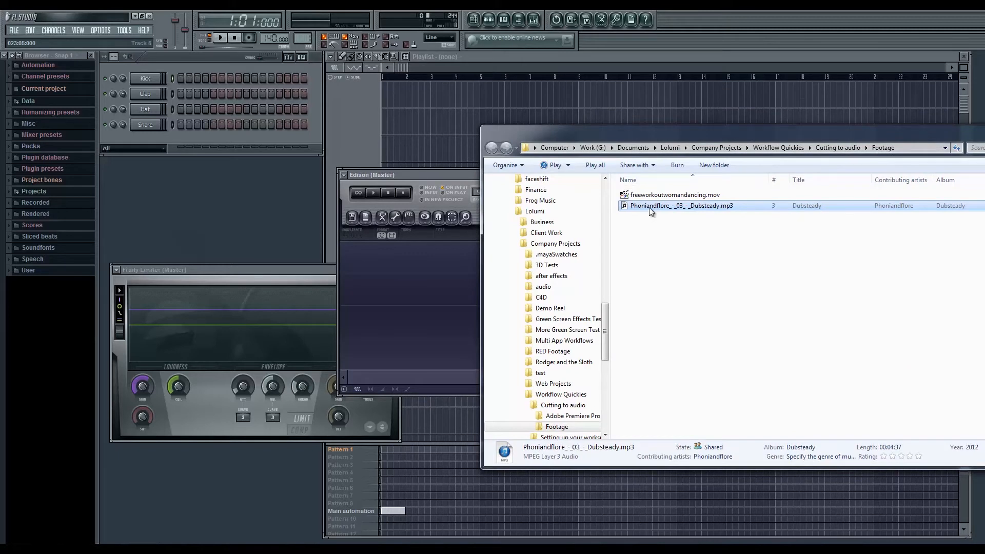
pyautogui.moveTo(692, 210); pyautogui.dragTo(392, 303)
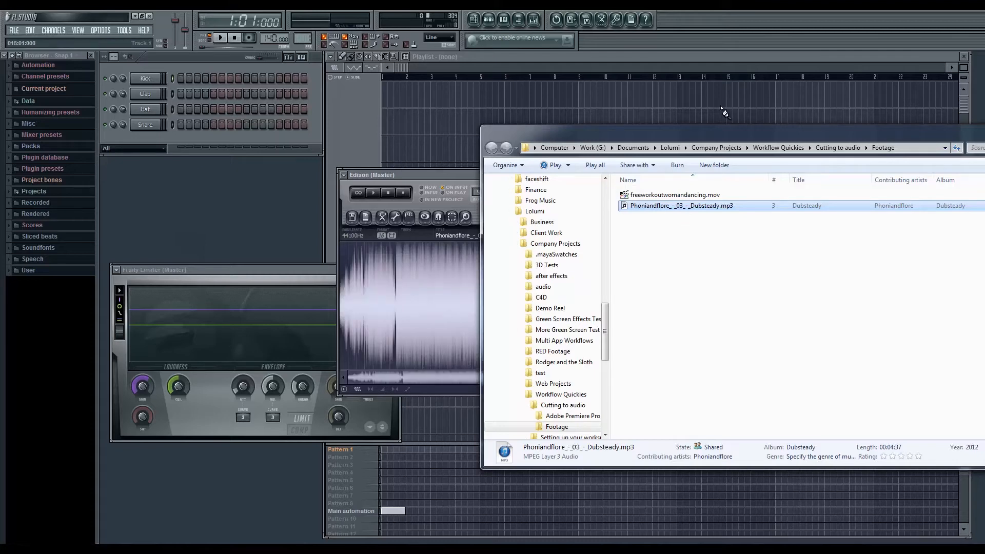
pyautogui.moveTo(682, 135); pyautogui.dragTo(984, 135)
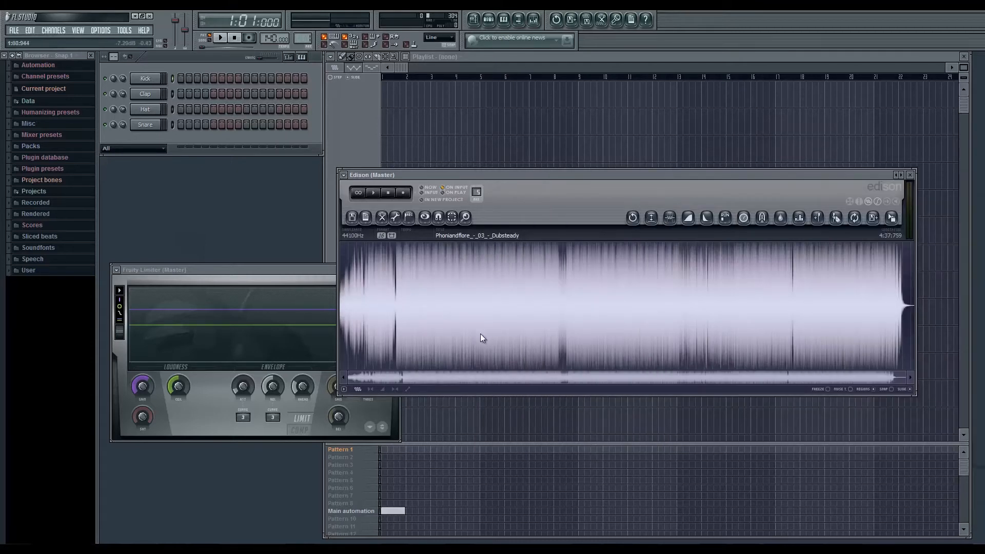
pyautogui.moveTo(915, 397); pyautogui.dragTo(957, 402)
pyautogui.moveTo(337, 251); pyautogui.dragTo(117, 251)
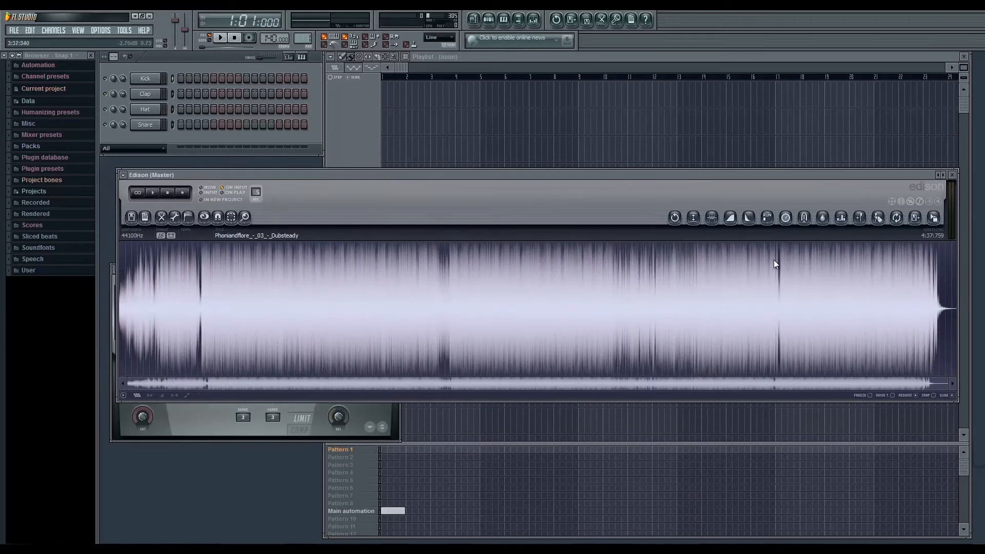
# Step: Automatically slice the Dubsteady track in Edison with markers along the whole waveform
pyautogui.click(882, 218)
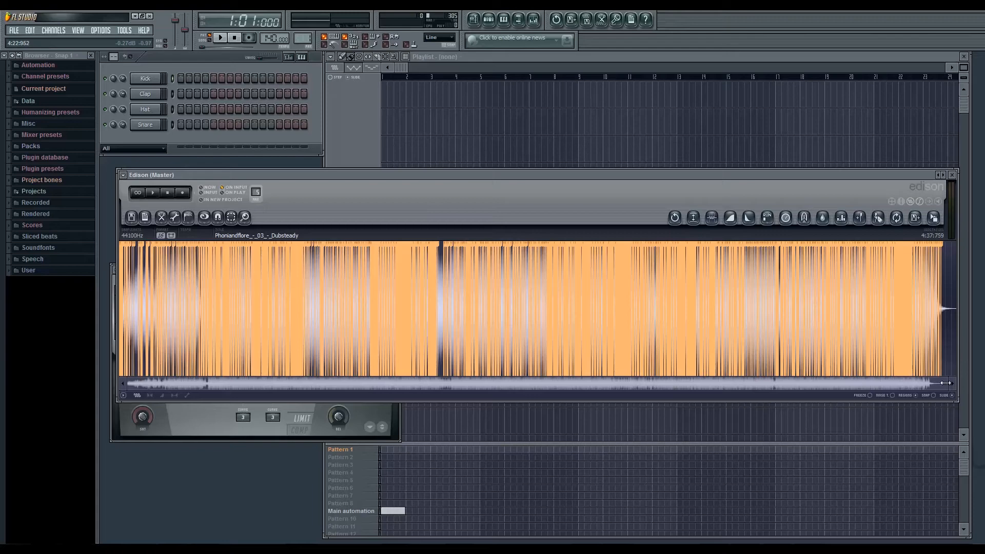
pyautogui.moveTo(945, 383)
pyautogui.mouseDown()
pyautogui.moveTo(282, 387)
pyautogui.moveTo(139, 406)
pyautogui.mouseUp()
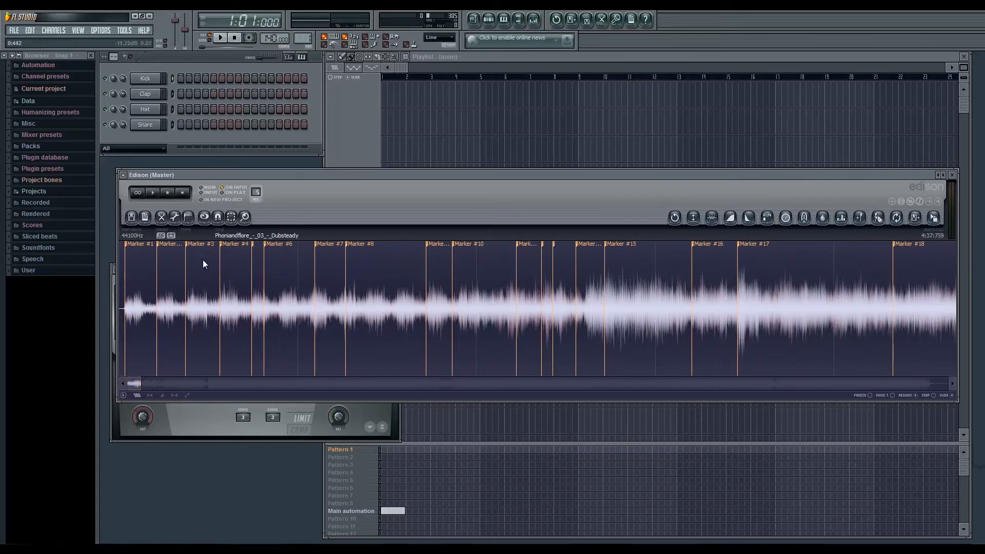
# Step: Audition individual slices near the start of the track, including those at Marker #3 and Marker #4, and reposition the Edison window
pyautogui.click(166, 244)
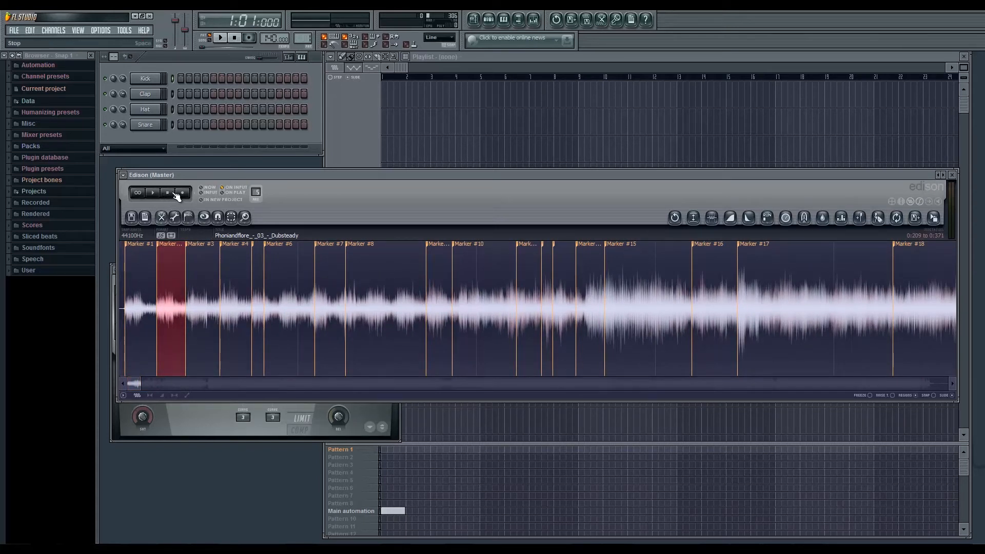
pyautogui.click(154, 194)
pyautogui.doubleClick(199, 250)
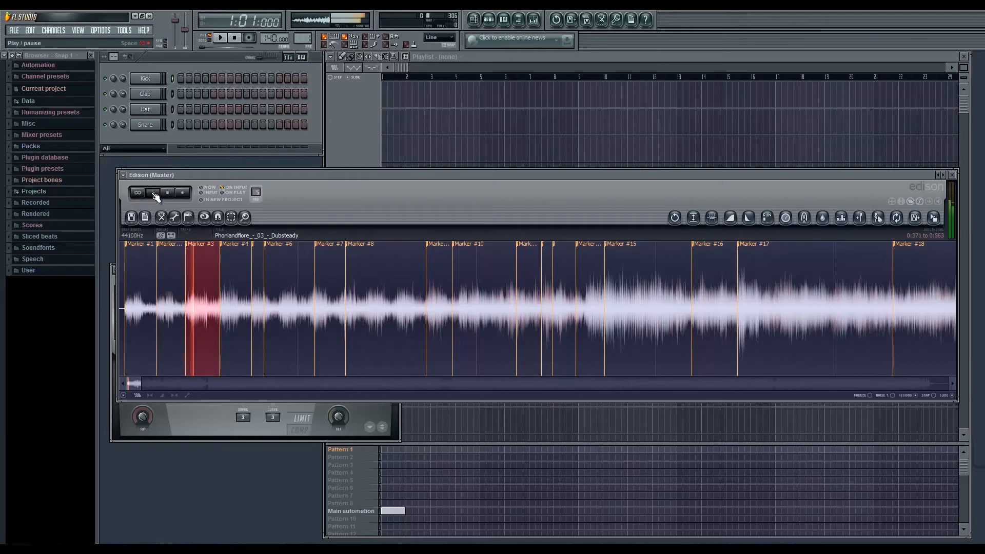
pyautogui.doubleClick(240, 248)
pyautogui.press('space')
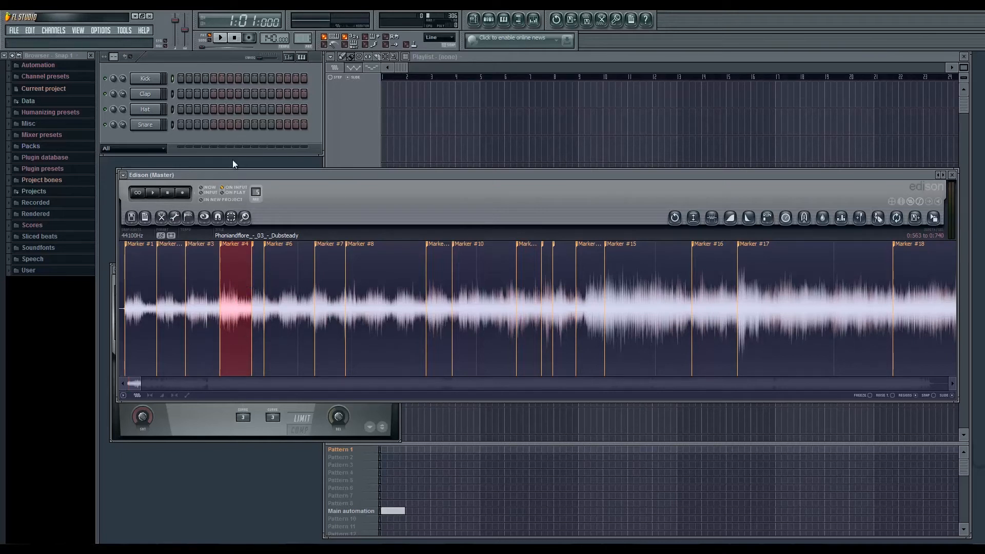
pyautogui.moveTo(272, 176); pyautogui.dragTo(264, 247)
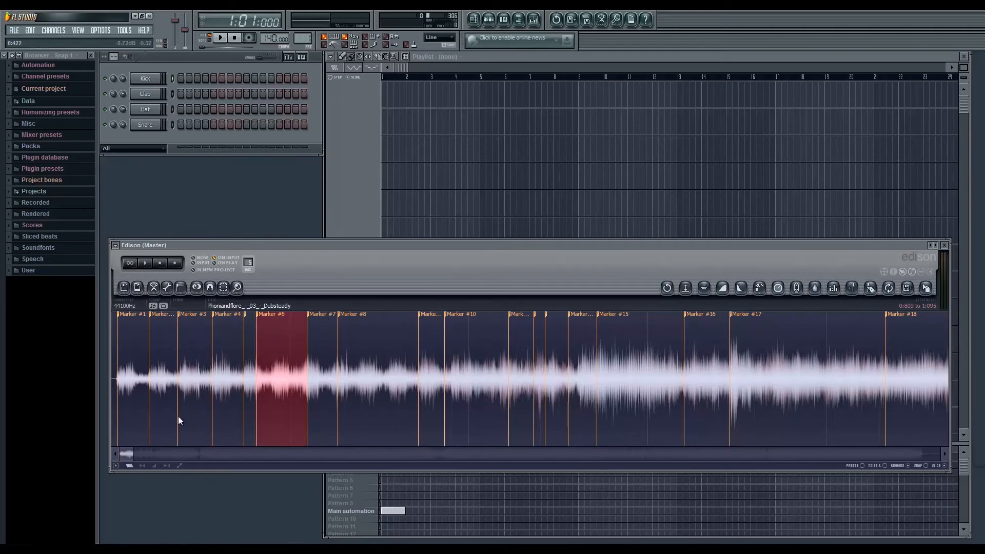
# Step: Save the sliced Dubsteady track from Edison as Phoniandflore_-_03_-_Dubsteady.wav in the Footage folder, in Microsoft wave format
pyautogui.moveTo(130, 457); pyautogui.dragTo(944, 467)
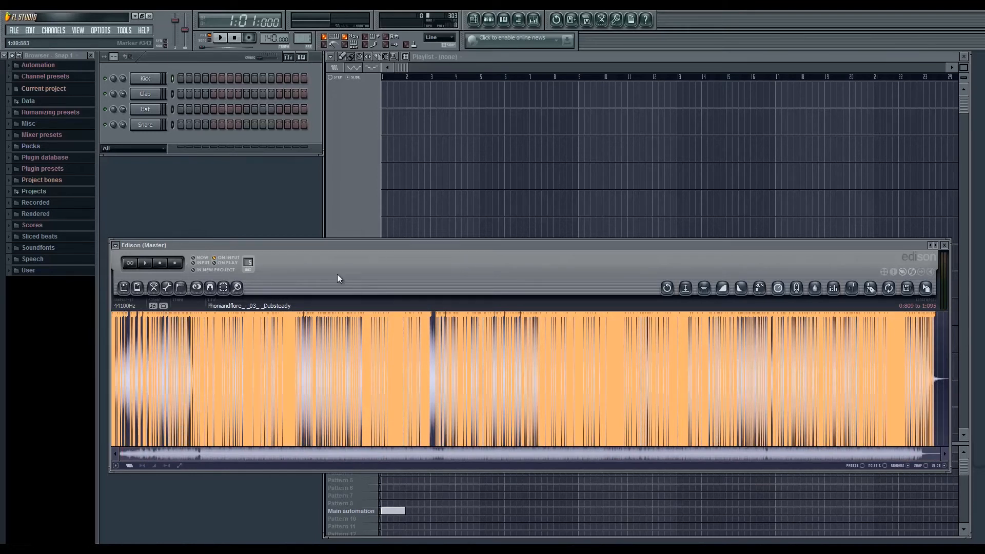
pyautogui.moveTo(283, 242); pyautogui.dragTo(300, 199)
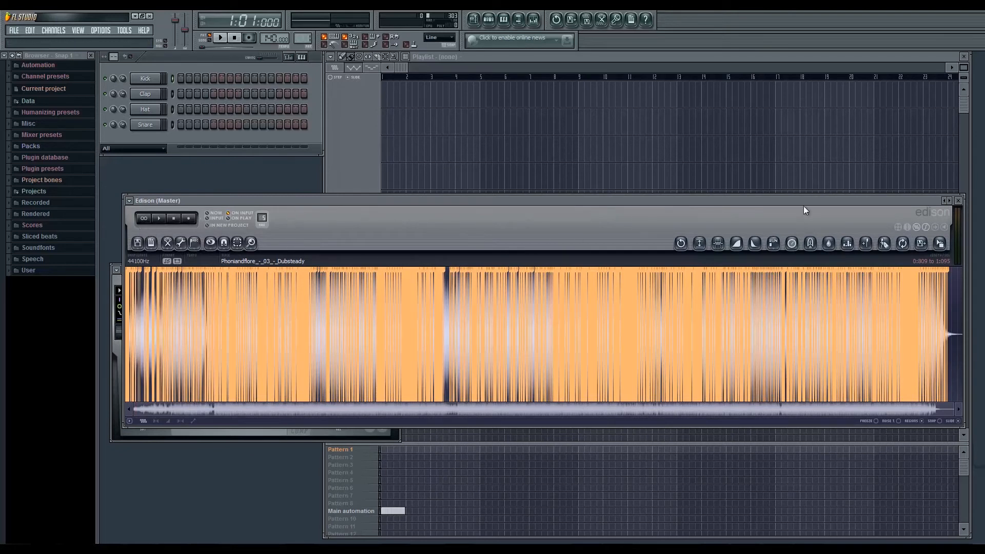
pyautogui.click(921, 243)
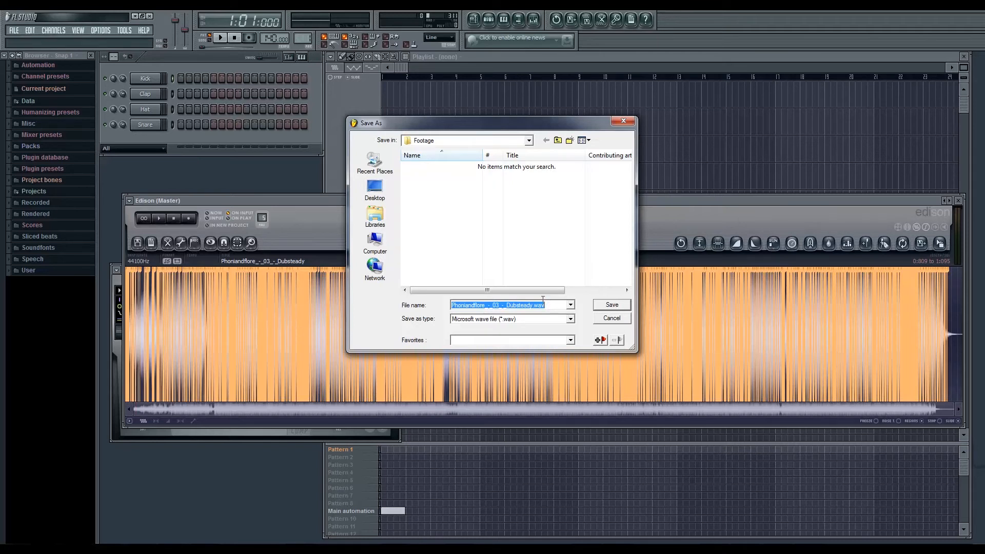
pyautogui.click(509, 140)
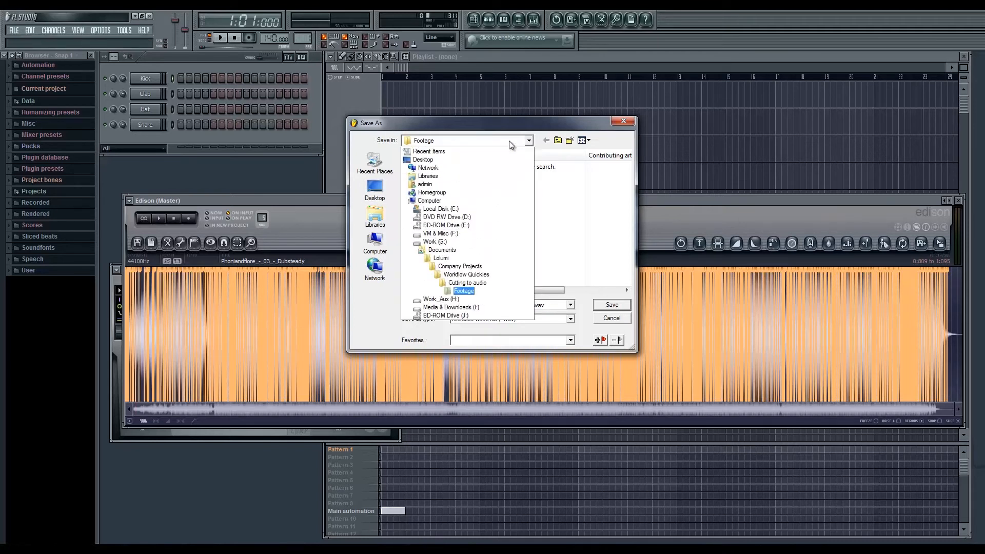
pyautogui.click(508, 139)
pyautogui.click(446, 139)
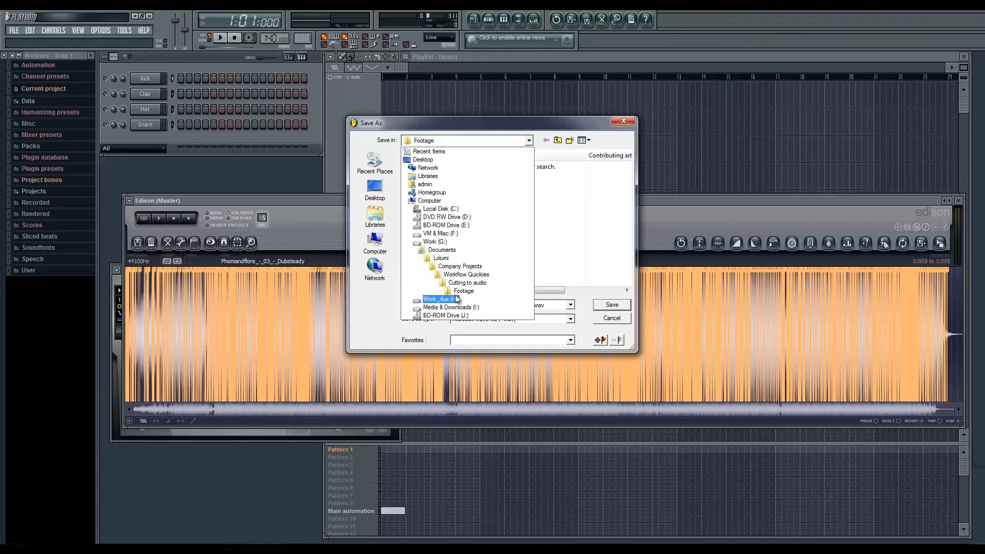
pyautogui.press('Escape')
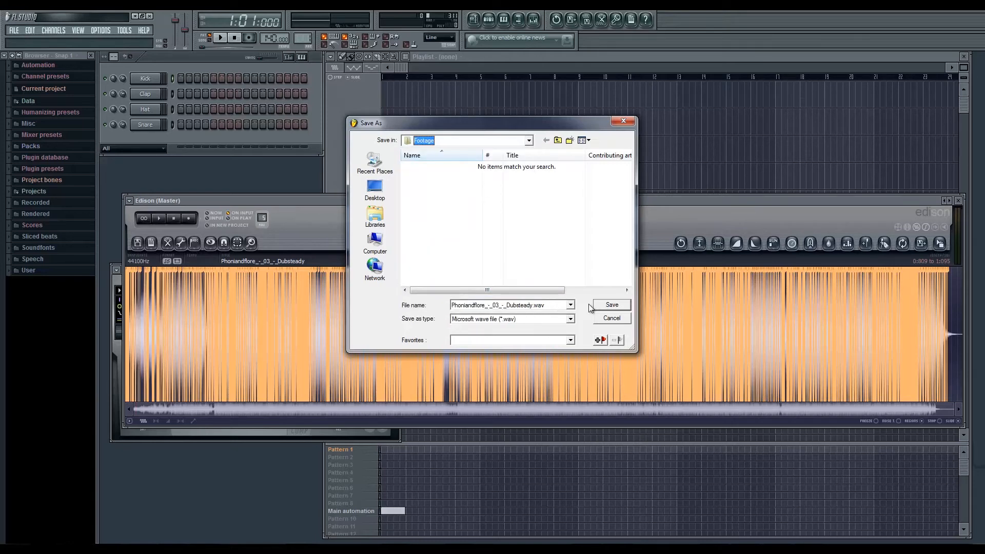
pyautogui.click(607, 306)
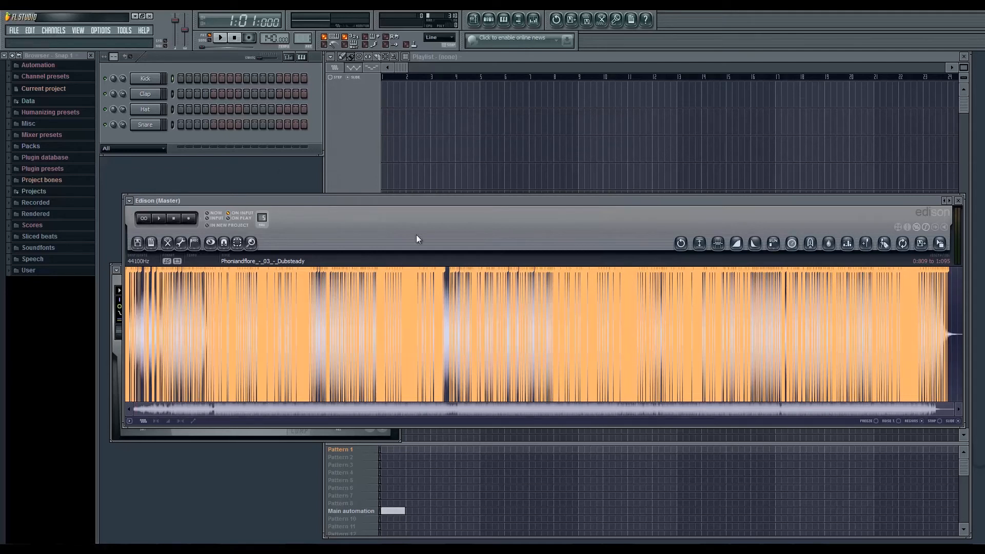
pyautogui.moveTo(319, 202); pyautogui.dragTo(312, 182)
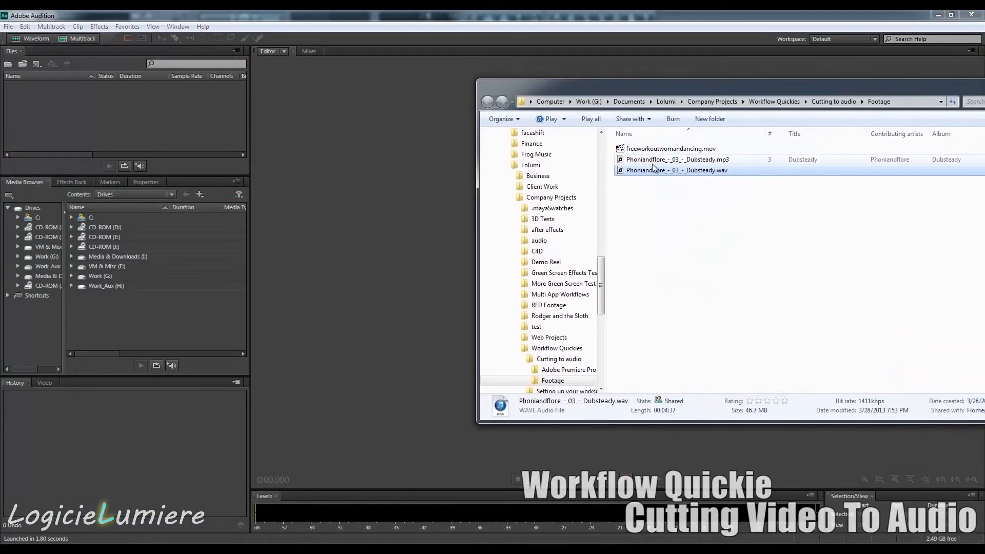
# Step: Switch to Adobe Audition, import Phoniandflore_-_03_-_Dubsteady.wav from the Footage folder and open it in the waveform editor to inspect its opening markers
pyautogui.moveTo(641, 171); pyautogui.dragTo(76, 127)
pyautogui.click(136, 126)
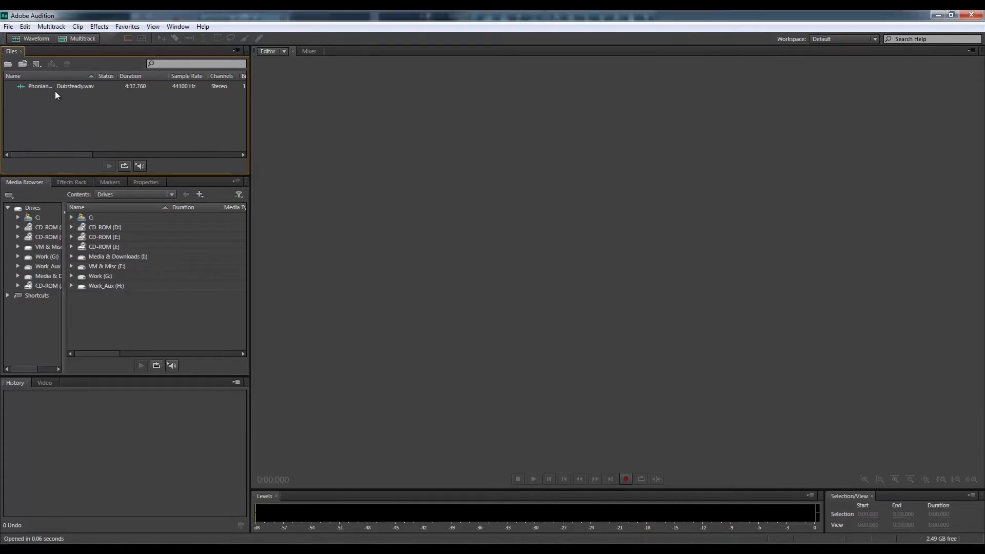
pyautogui.doubleClick(17, 87)
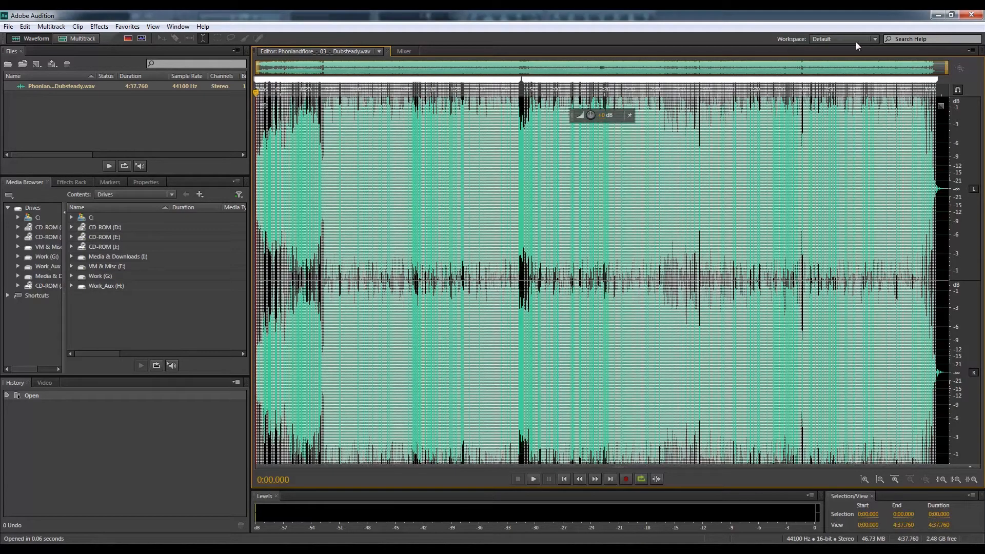
pyautogui.scroll(10, 262, 91)
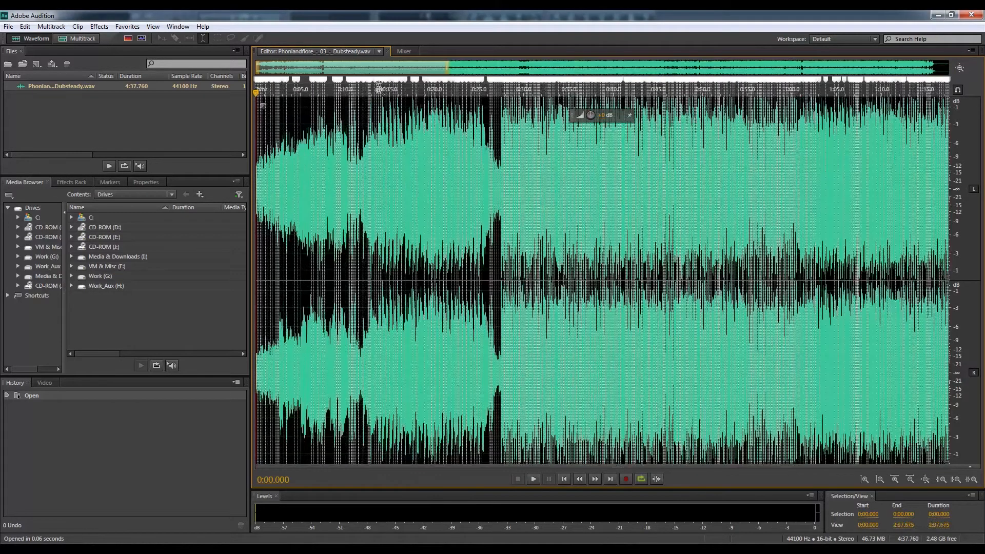
pyautogui.scroll(2, 262, 91)
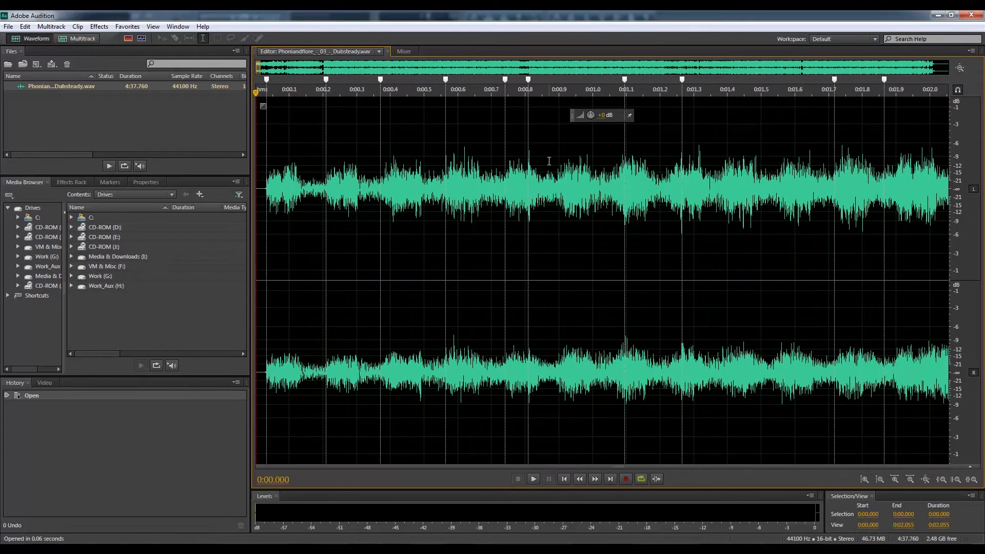
# Step: Re-save the Dubsteady WAV from Audition with markers and metadata included, overwriting the existing file in the Footage folder
pyautogui.click(9, 26)
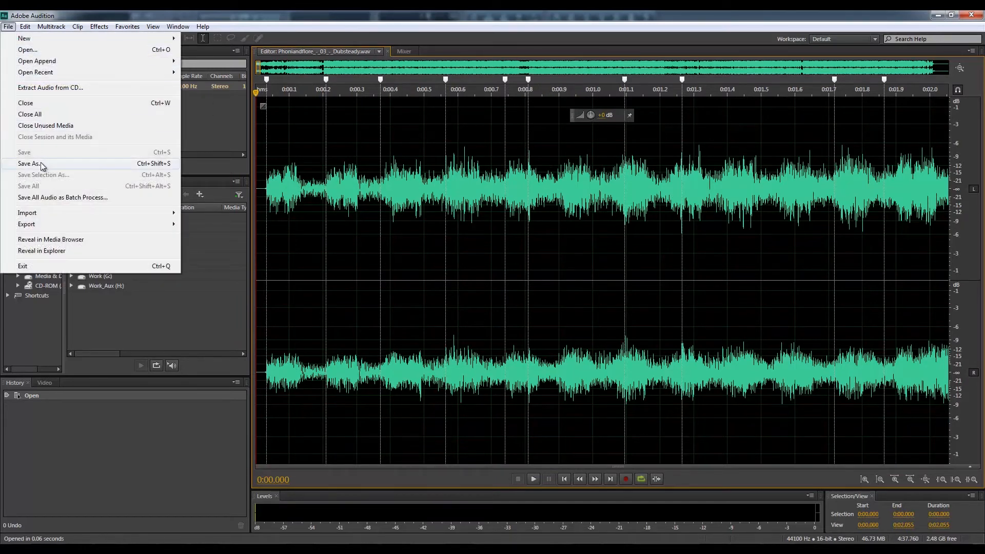
pyautogui.click(31, 163)
pyautogui.click(536, 351)
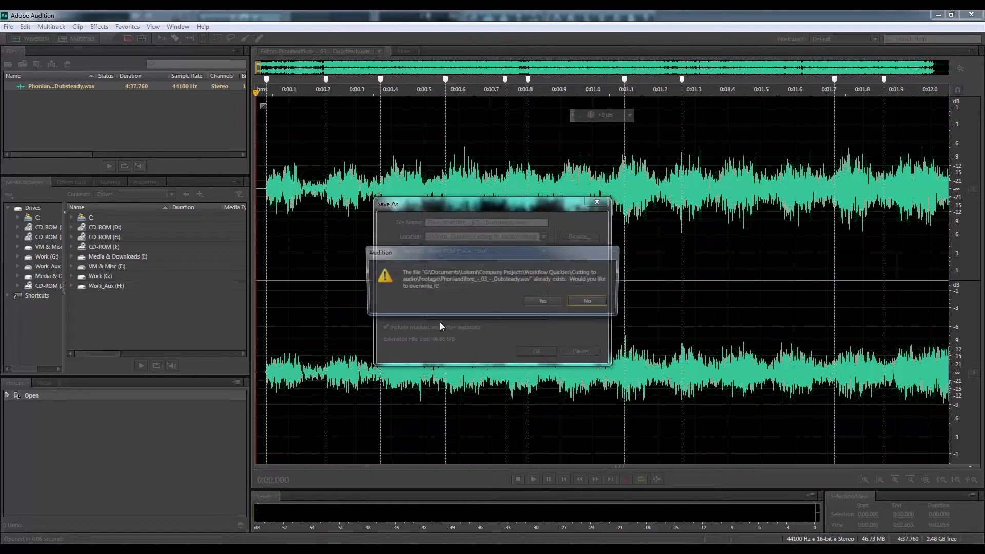
pyautogui.click(544, 302)
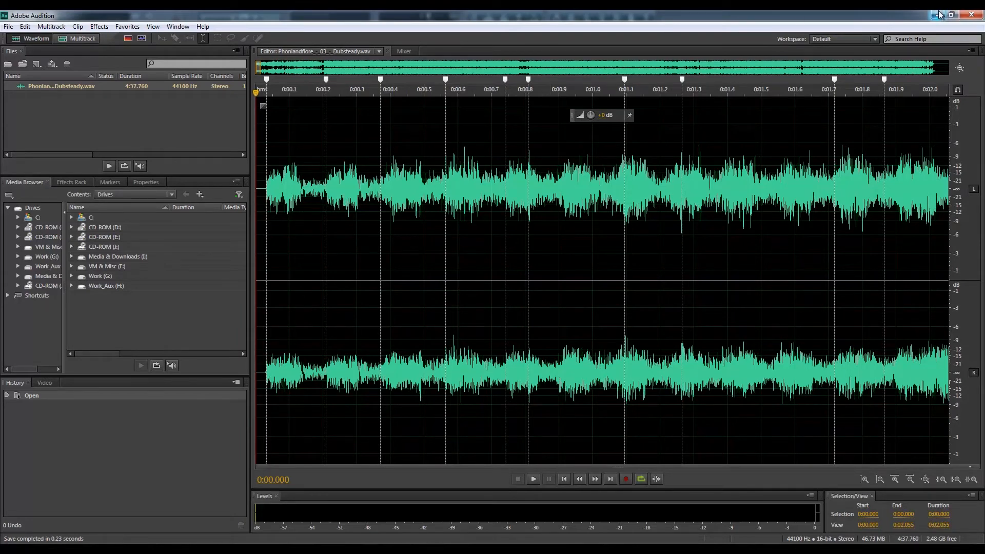
# Step: Switch to Premiere Pro, import Phoniandflore_-_03_-_Dubsteady.wav into the Assets bin and place it on Audio 1 at the sequence start
pyautogui.hotkey('alt', 'Tab')
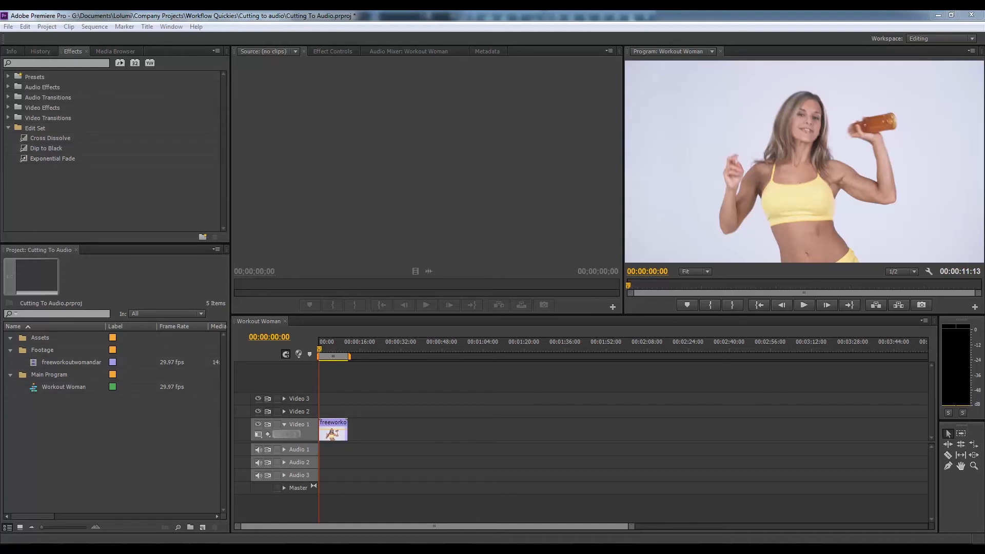
pyautogui.hotkey('alt', 'Tab')
pyautogui.moveTo(687, 259); pyautogui.dragTo(39, 329)
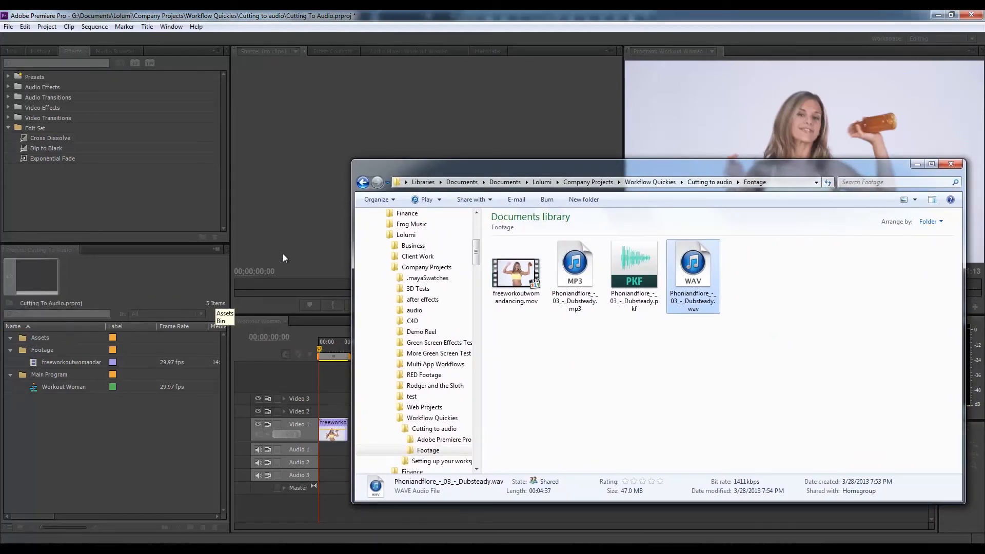
pyautogui.moveTo(460, 165); pyautogui.dragTo(984, 164)
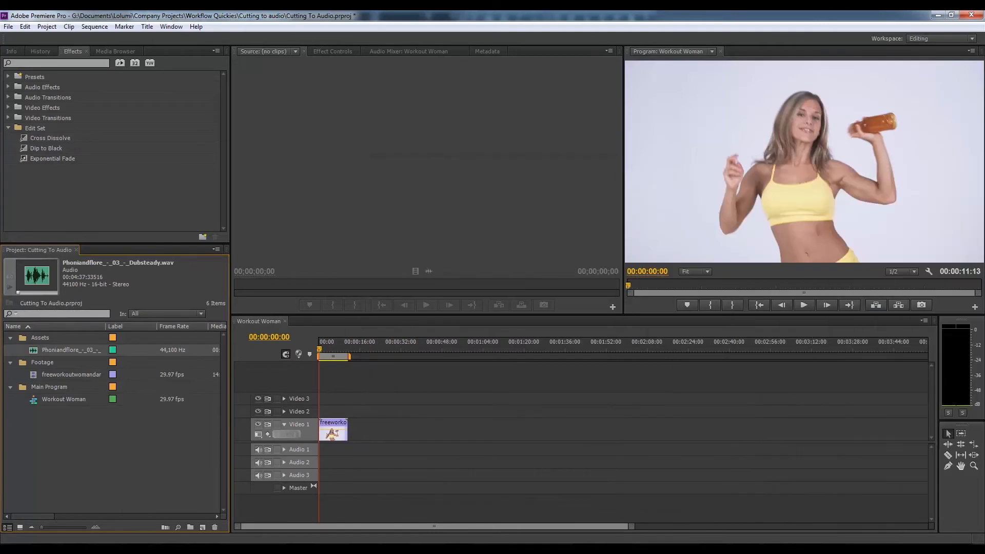
pyautogui.moveTo(33, 348)
pyautogui.mouseDown()
pyautogui.moveTo(384, 431)
pyautogui.moveTo(308, 459)
pyautogui.mouseUp()
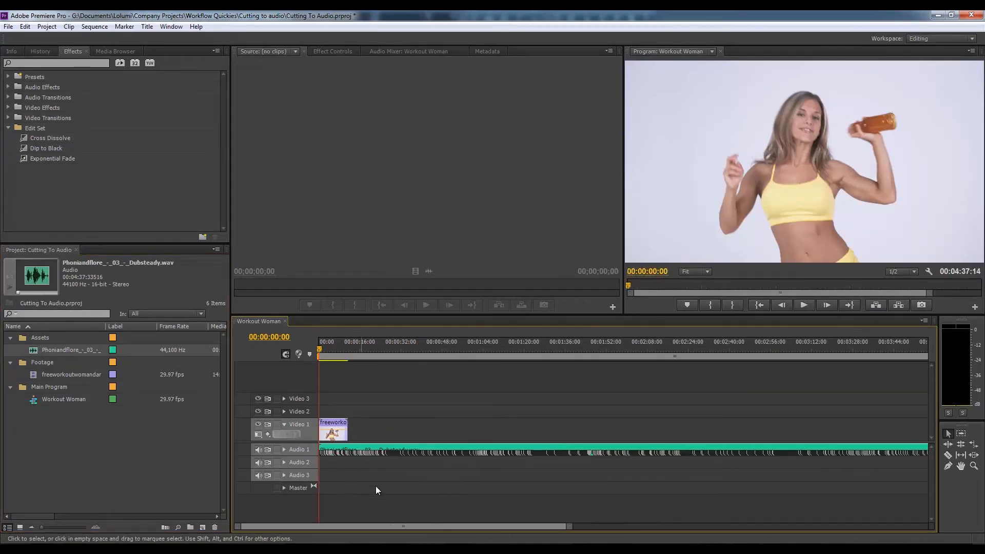
# Step: Cut the dance clip on Video 1 at the audio markers at 00:00:00:06 and 00:00:00:11
pyautogui.moveTo(569, 526); pyautogui.dragTo(414, 539)
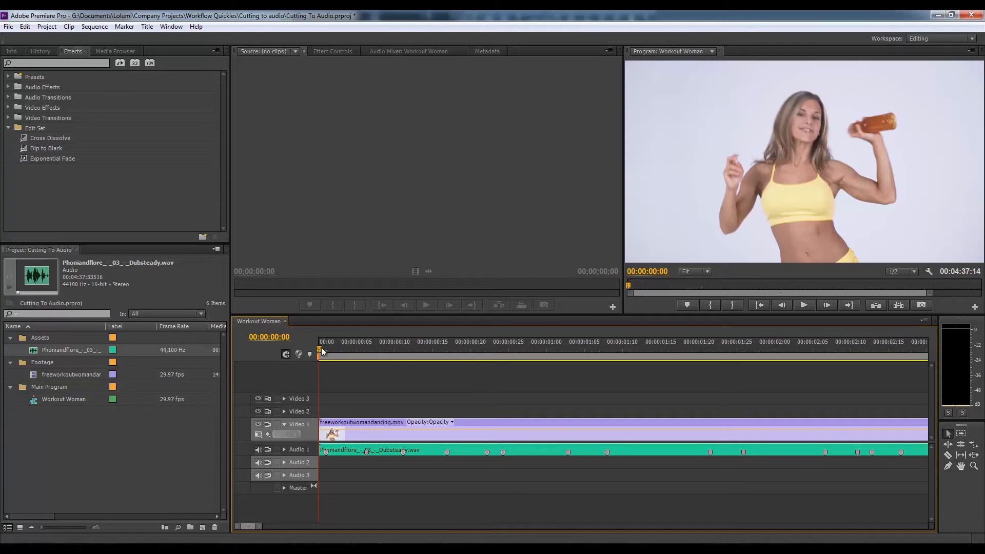
pyautogui.moveTo(318, 346)
pyautogui.mouseDown()
pyautogui.moveTo(451, 369)
pyautogui.moveTo(500, 391)
pyautogui.moveTo(488, 389)
pyautogui.moveTo(580, 392)
pyautogui.moveTo(319, 398)
pyautogui.moveTo(502, 394)
pyautogui.moveTo(302, 378)
pyautogui.moveTo(460, 384)
pyautogui.moveTo(327, 380)
pyautogui.mouseUp()
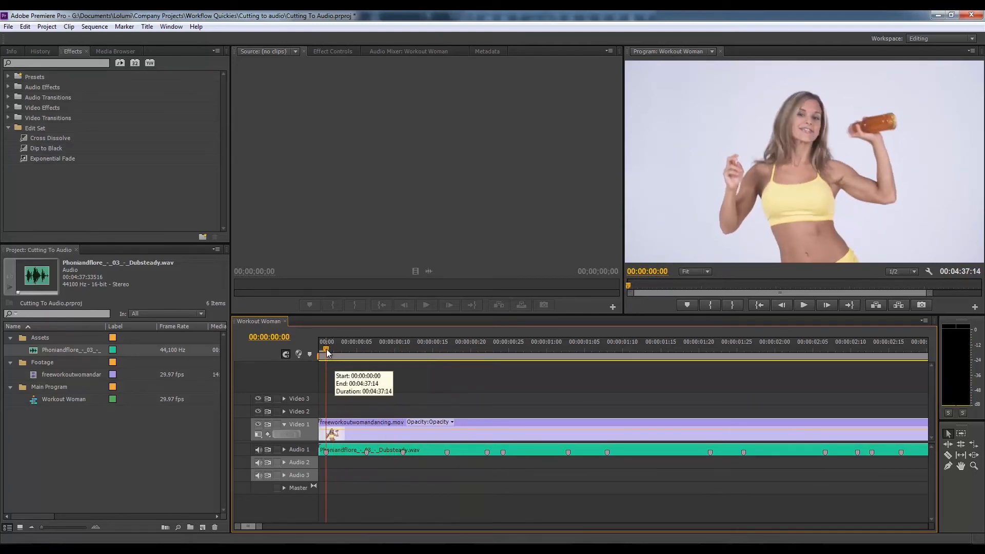
pyautogui.moveTo(326, 349); pyautogui.dragTo(368, 372)
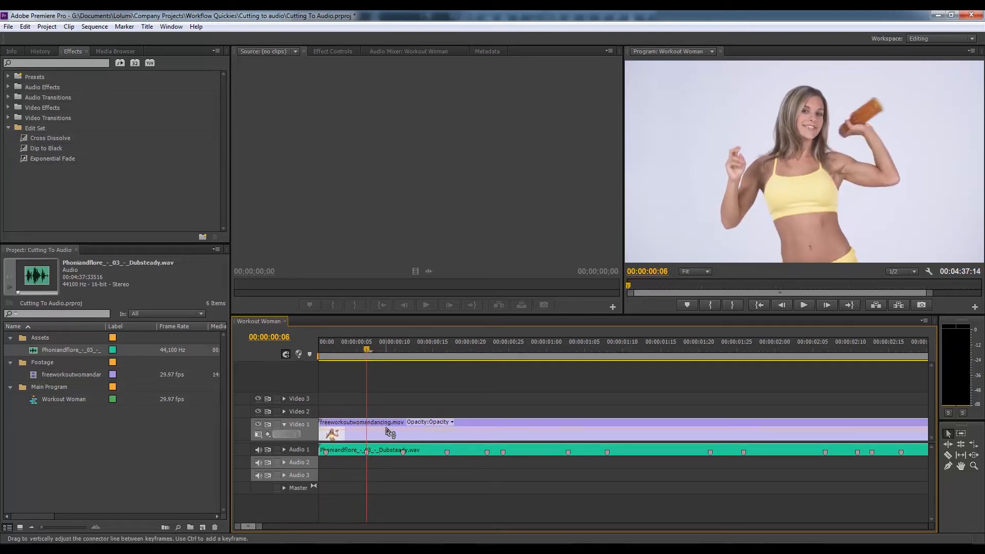
pyautogui.hotkey('ctrl', 'k')
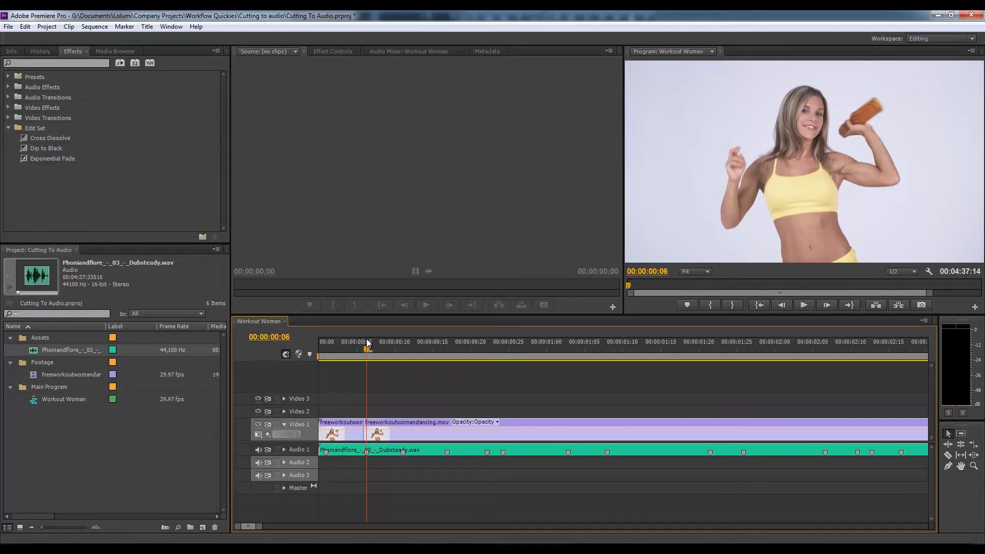
pyautogui.moveTo(366, 346); pyautogui.dragTo(402, 346)
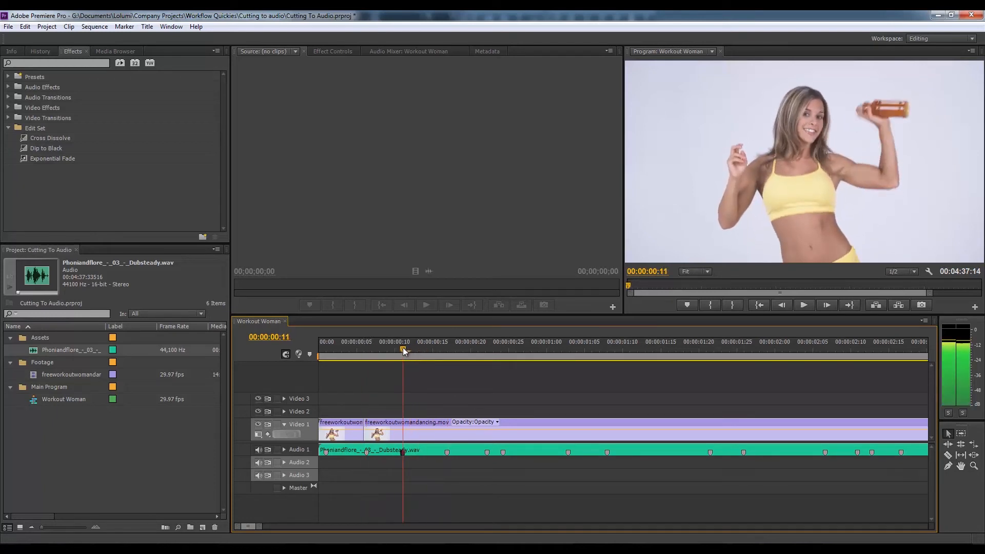
pyautogui.hotkey('ctrl', 'k')
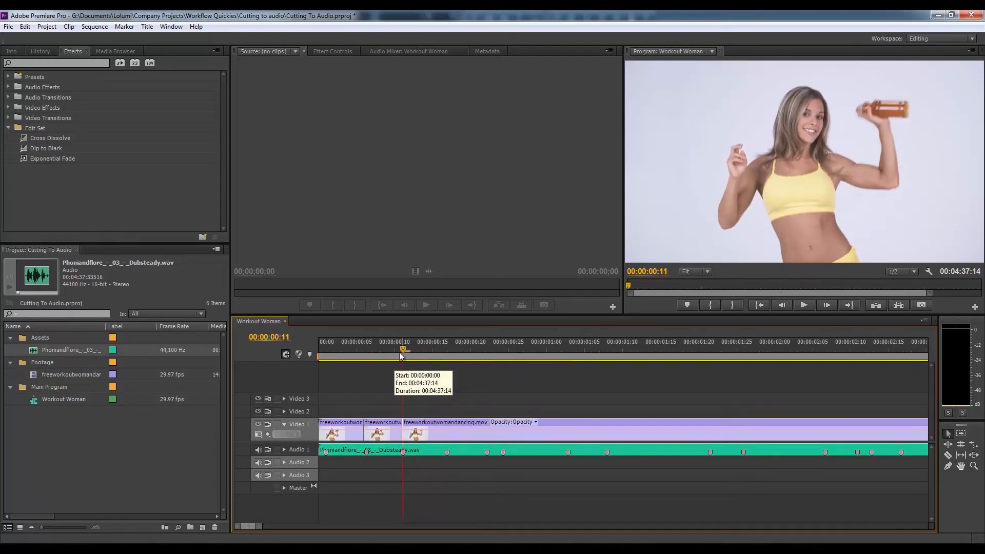
# Step: Cut the dance clip at each of the next four audio markers, including those at 00:00:00:22 and 00:00:01:02
pyautogui.moveTo(401, 349); pyautogui.dragTo(447, 367)
pyautogui.hotkey('ctrl', 'k')
pyautogui.moveTo(488, 359); pyautogui.dragTo(485, 361)
pyautogui.hotkey('ctrl', 'k')
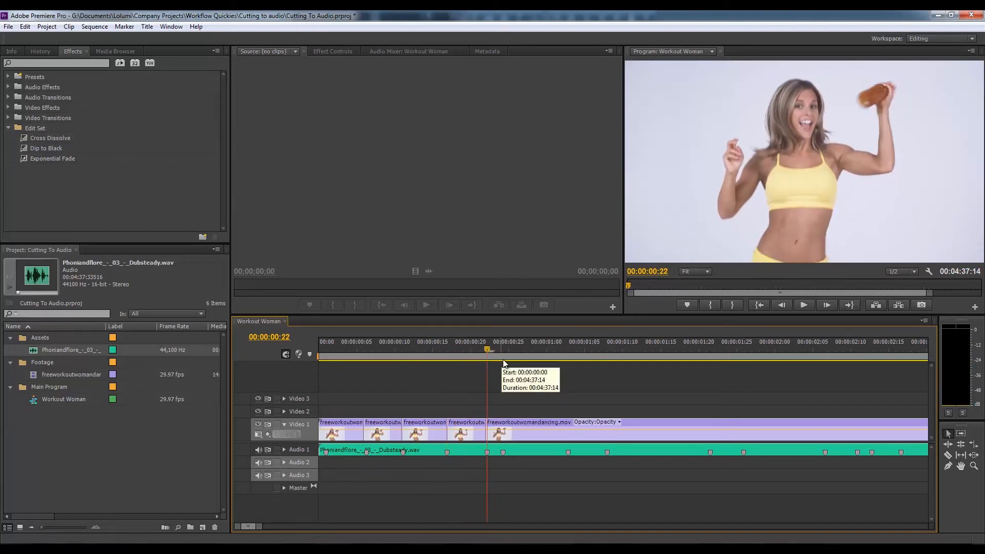
pyautogui.moveTo(504, 361); pyautogui.dragTo(569, 367)
pyautogui.hotkey('ctrl', 'k')
pyautogui.hotkey('ctrl', 'k')
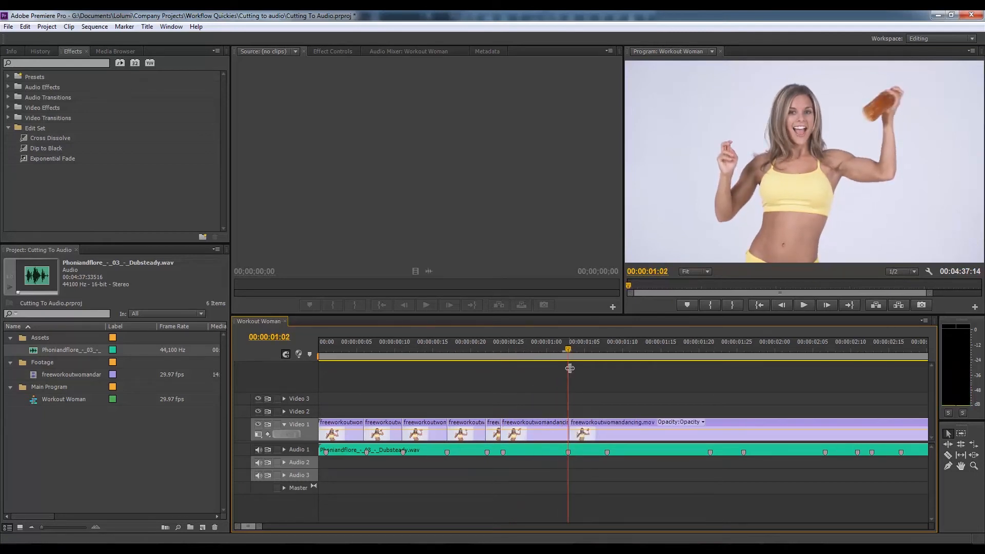
# Step: Cut the dance clip at the audio markers at 00:00:01:07, 00:00:01:21 and 00:00:01:25
pyautogui.moveTo(569, 368)
pyautogui.mouseDown()
pyautogui.moveTo(578, 358)
pyautogui.moveTo(605, 365)
pyautogui.mouseUp()
pyautogui.hotkey('ctrl', 'k')
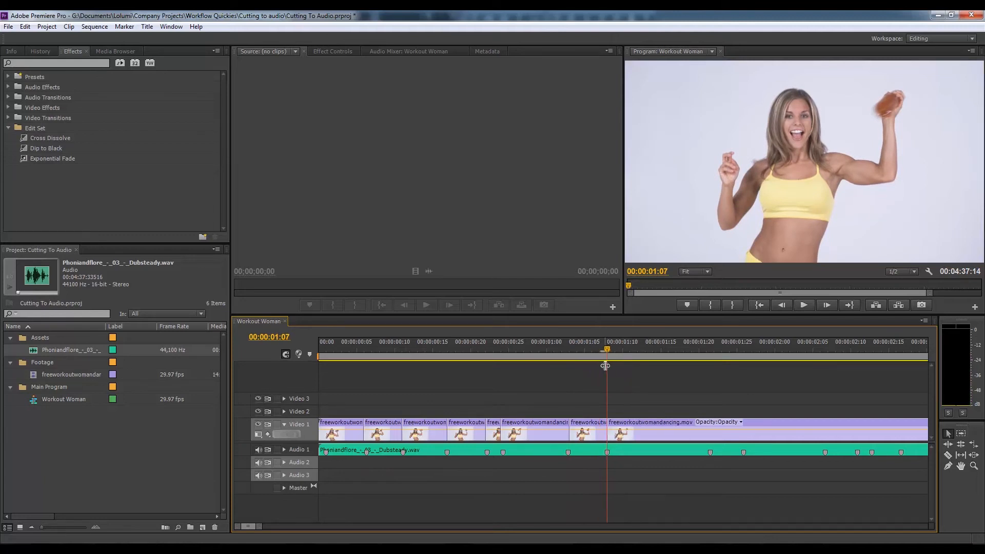
pyautogui.press('space')
pyautogui.moveTo(716, 366); pyautogui.dragTo(709, 364)
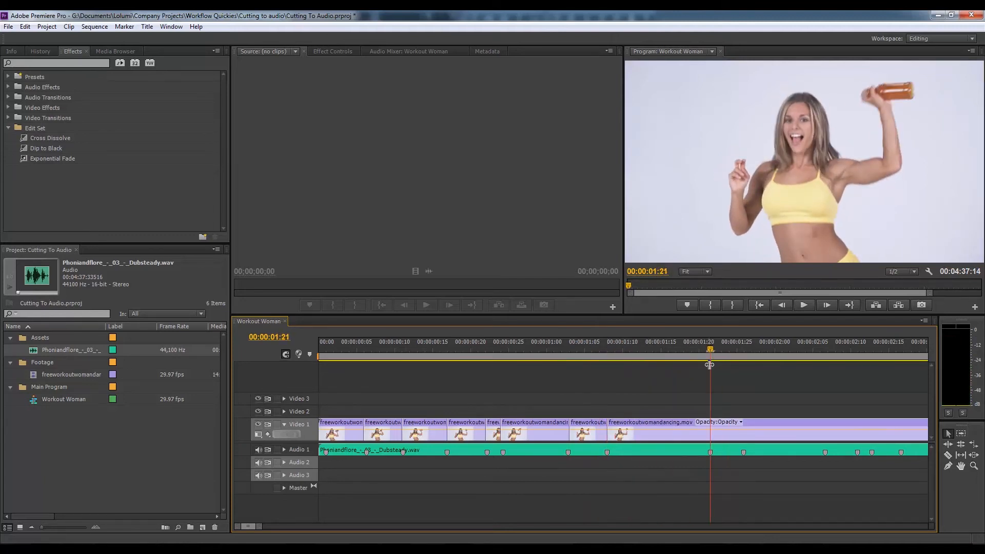
pyautogui.hotkey('ctrl', 'k')
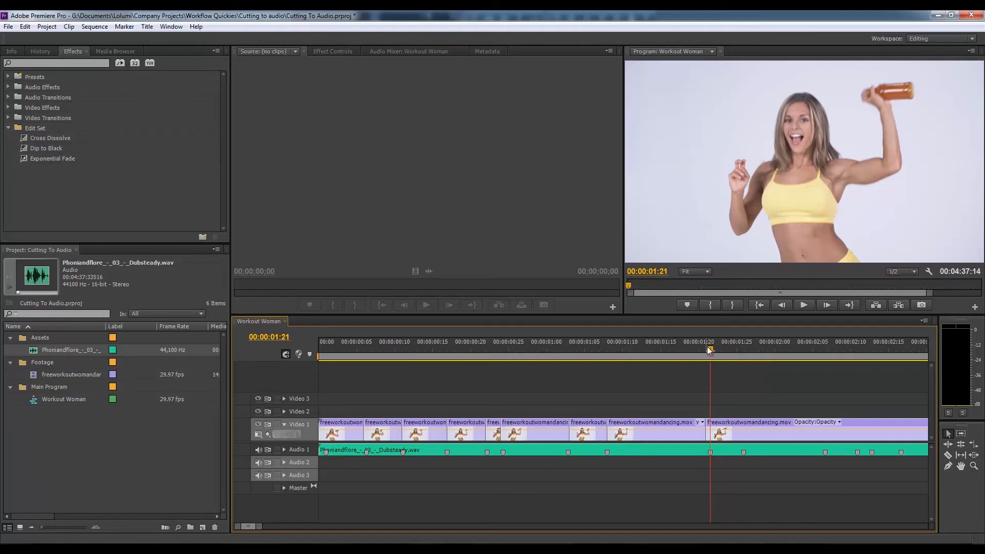
pyautogui.press('space')
pyautogui.moveTo(776, 364); pyautogui.dragTo(742, 366)
pyautogui.hotkey('ctrl', 'k')
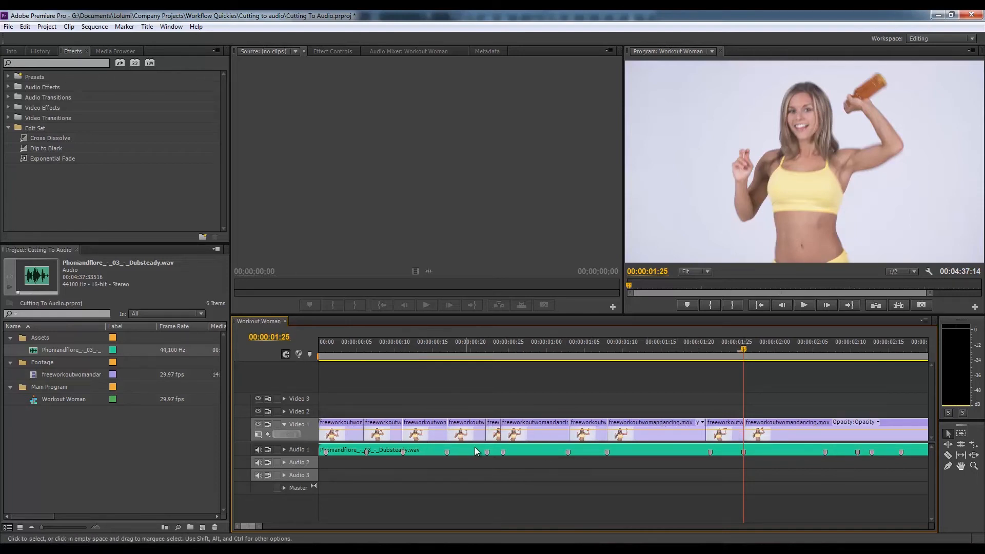
# Step: Display audio time units in the Workout Woman timeline and align the playhead with the next audio marker at 00:00:02:10649
pyautogui.hotkey('ctrl', 'shift', 'a')
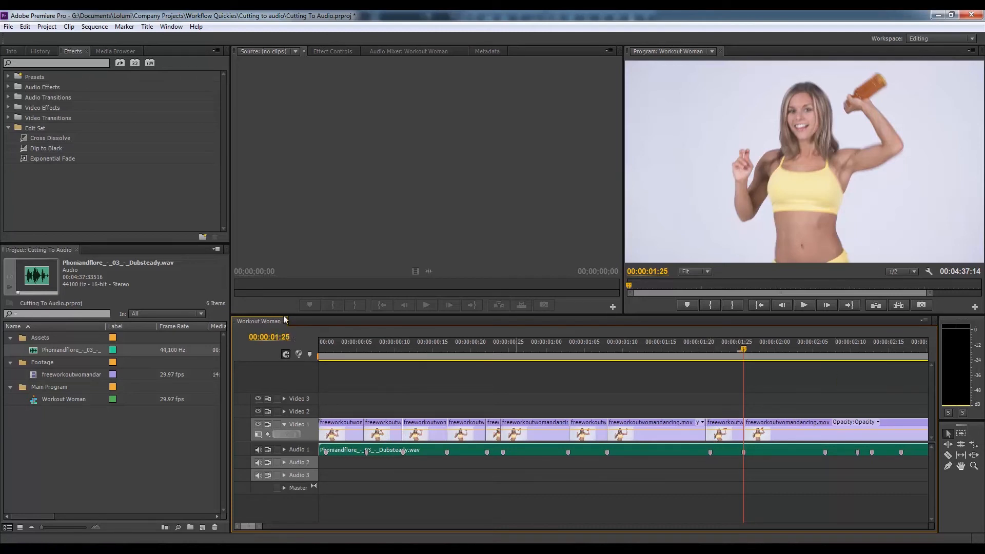
pyautogui.click(923, 321)
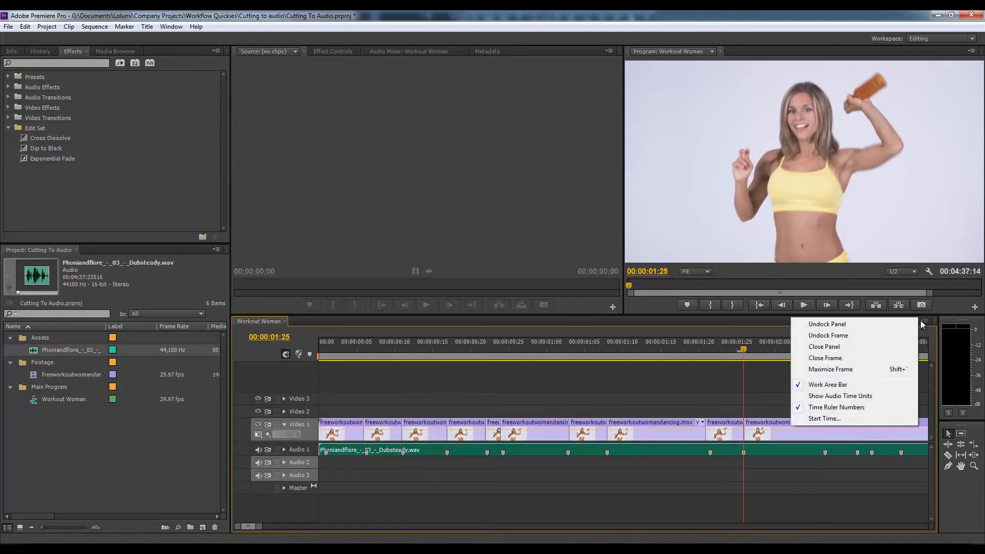
pyautogui.click(843, 396)
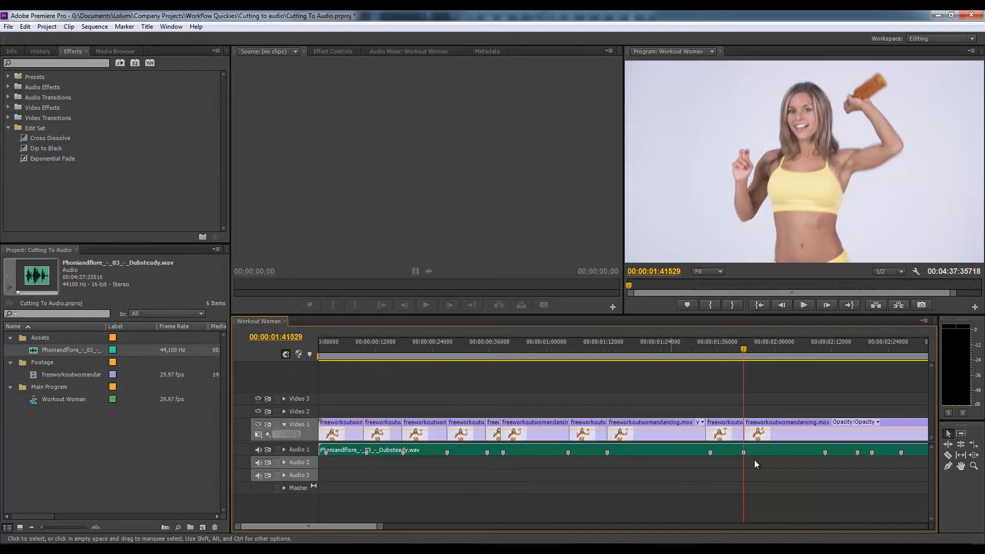
pyautogui.click(753, 353)
pyautogui.moveTo(763, 353); pyautogui.dragTo(815, 360)
pyautogui.moveTo(820, 362); pyautogui.dragTo(826, 364)
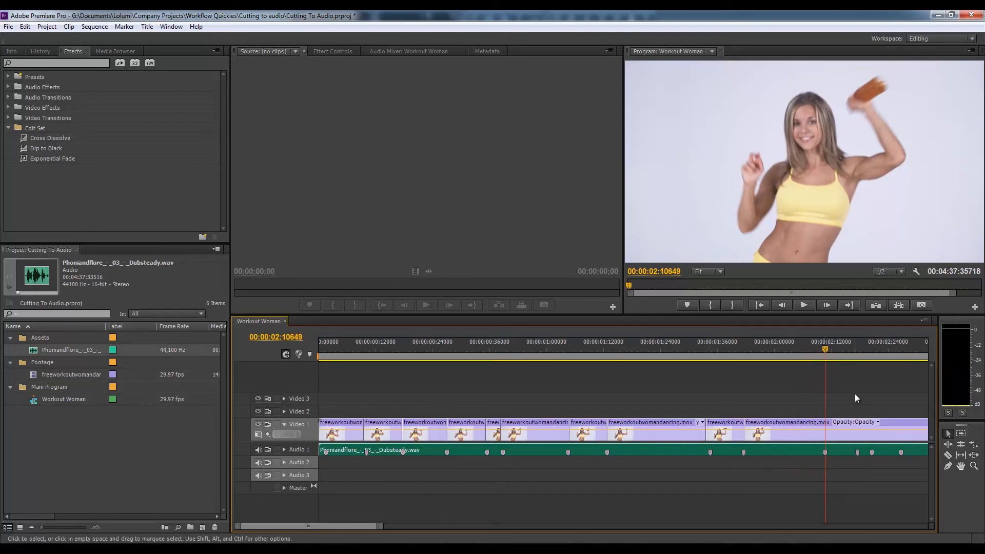
# Step: Cut the dance clip at the audio marker at 00:00:02:10649 and expand the Audio 1 track to show its waveform
pyautogui.hotkey('ctrl', 'k')
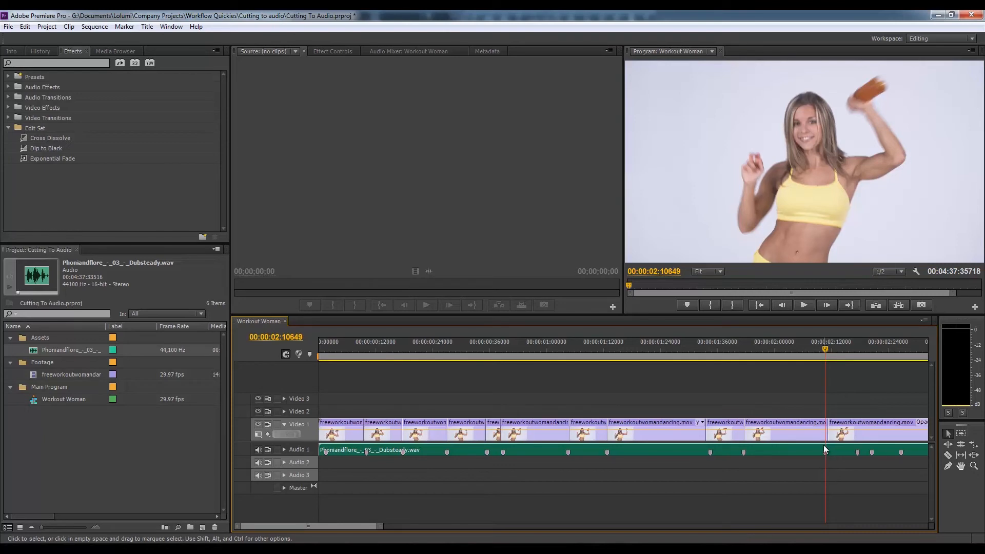
pyautogui.moveTo(374, 531); pyautogui.dragTo(323, 532)
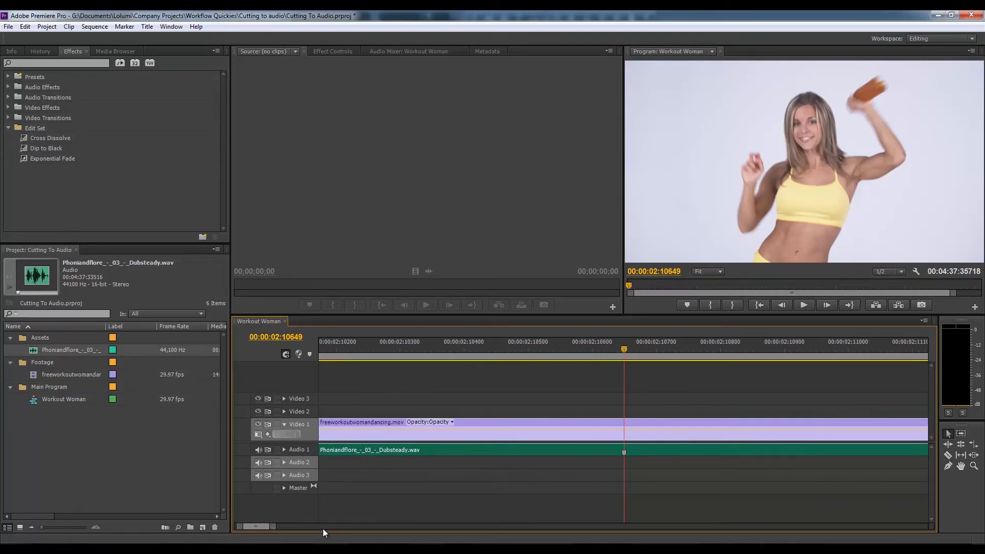
pyautogui.click(284, 450)
pyautogui.moveTo(623, 361); pyautogui.dragTo(574, 368)
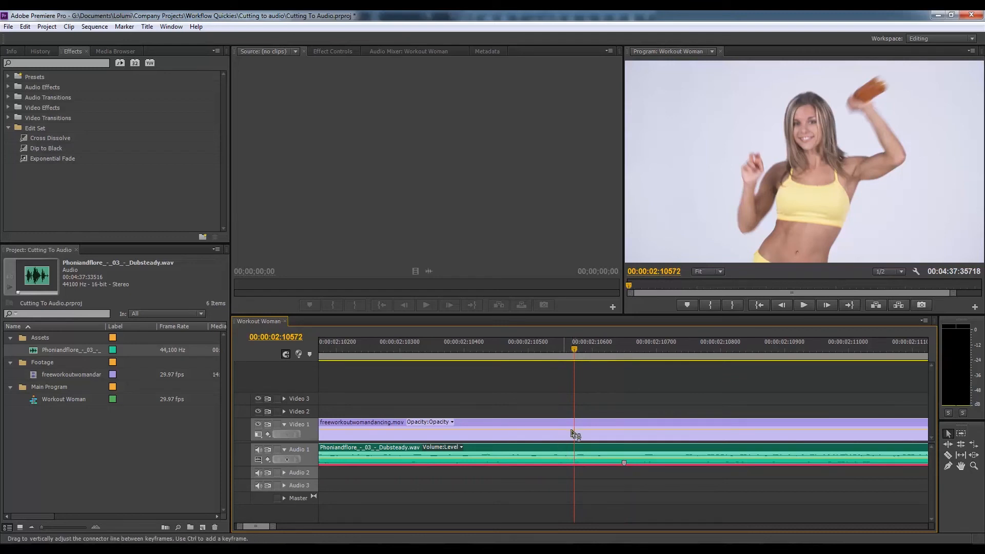
pyautogui.moveTo(272, 526); pyautogui.dragTo(409, 526)
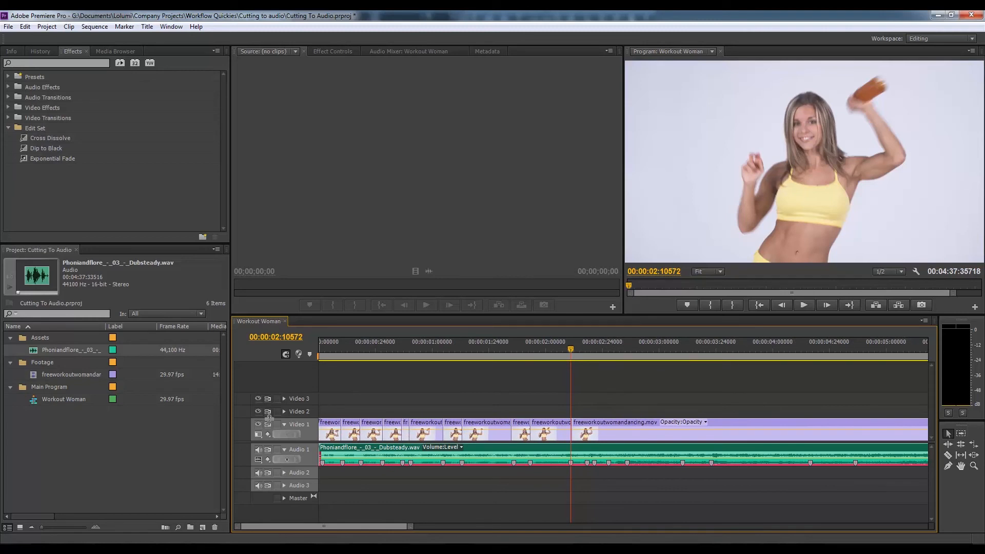
# Step: Switch the Workout Woman timeline from audio time units back to frame-based timecode
pyautogui.rightClick(297, 339)
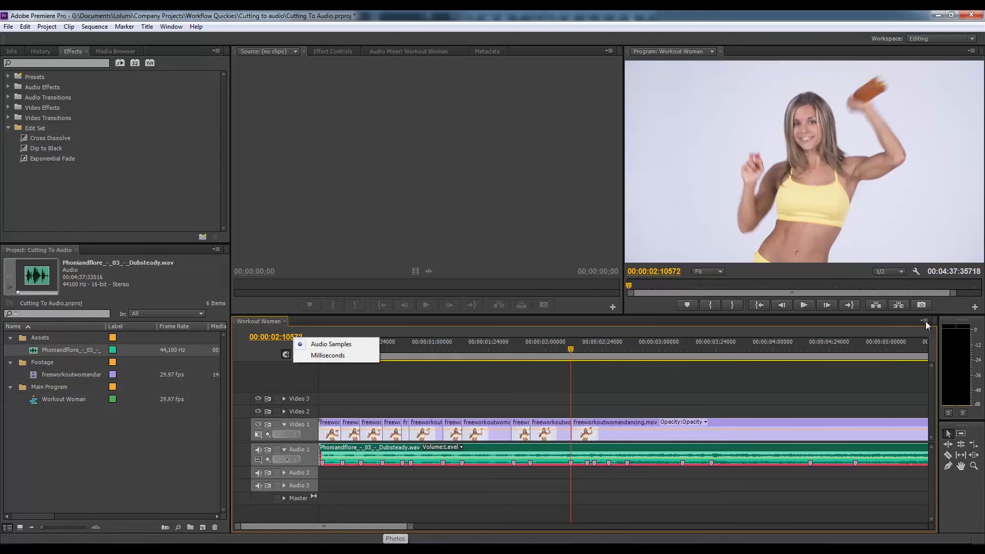
pyautogui.click(924, 322)
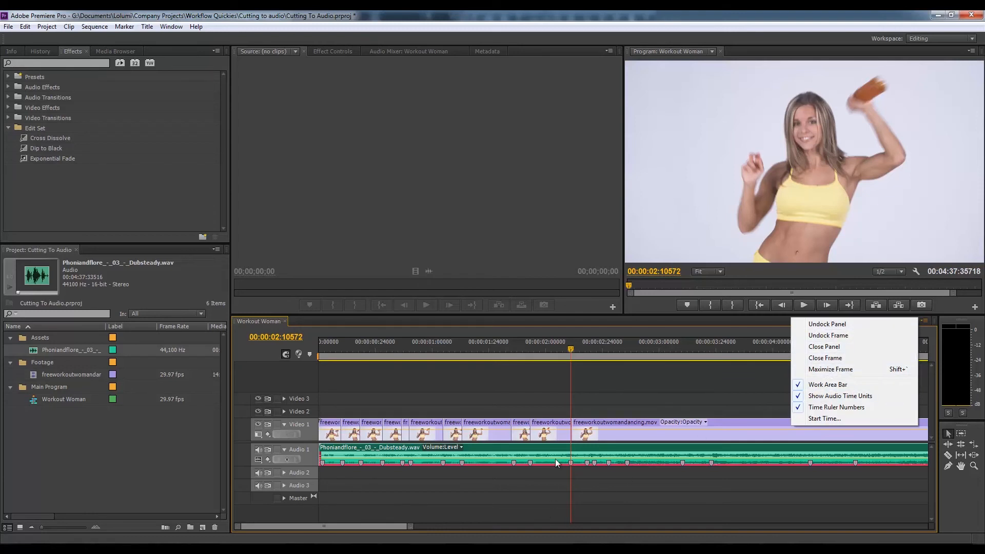
pyautogui.click(840, 399)
pyautogui.moveTo(571, 351)
pyautogui.mouseDown()
pyautogui.moveTo(550, 353)
pyautogui.moveTo(585, 361)
pyautogui.mouseUp()
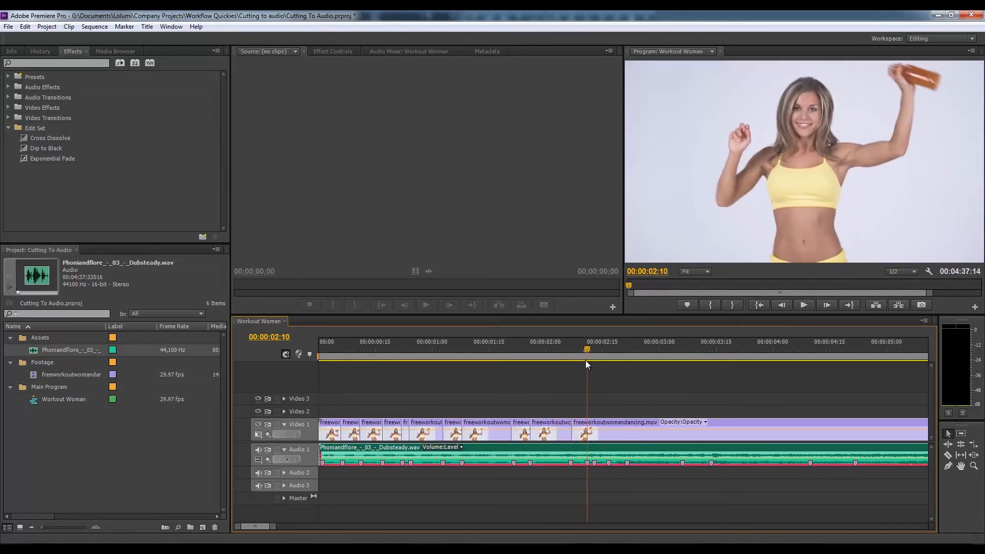
pyautogui.hotkey('ctrl', 'k')
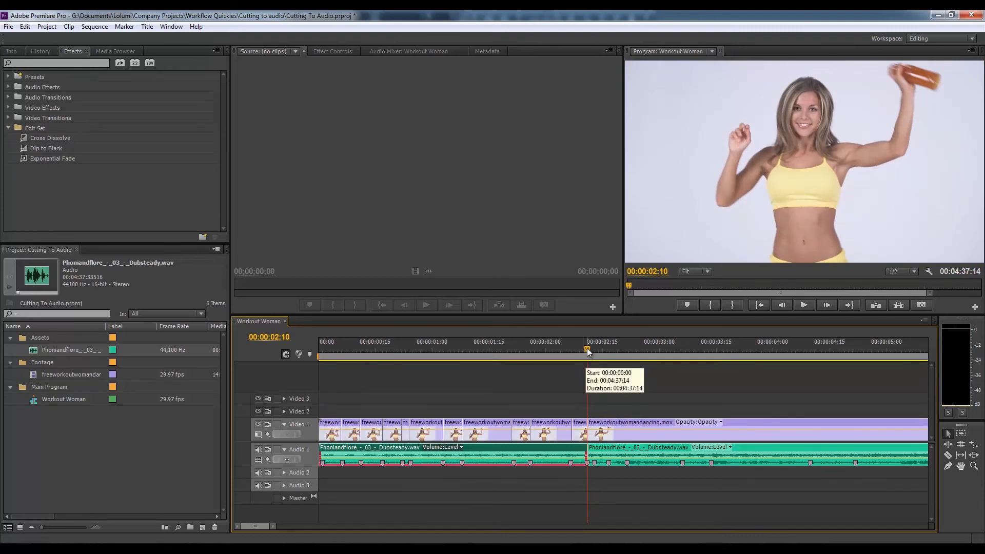
pyautogui.hotkey('ctrl', 'z')
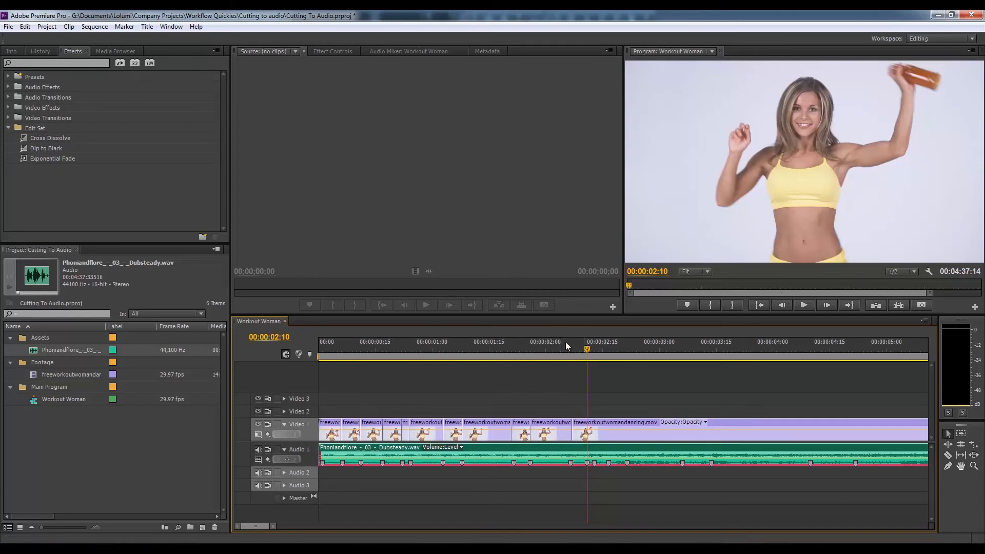
# Step: Cut only the dance clip on Video 1 at the audio marker at 00:00:02:10 and the next three markers, ending at 00:00:02:21
pyautogui.moveTo(588, 349)
pyautogui.mouseDown()
pyautogui.moveTo(627, 361)
pyautogui.moveTo(587, 358)
pyautogui.mouseUp()
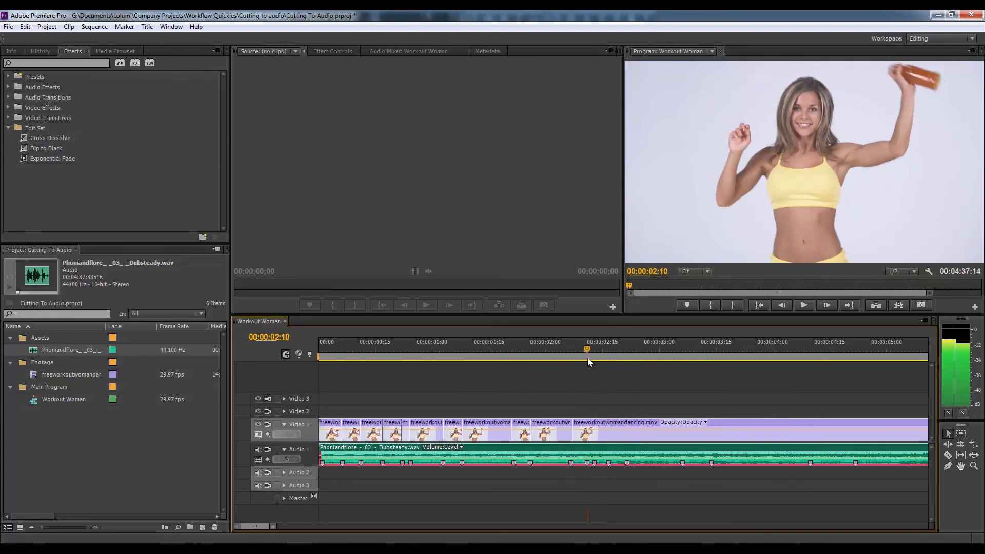
pyautogui.hotkey('ctrl', 'k')
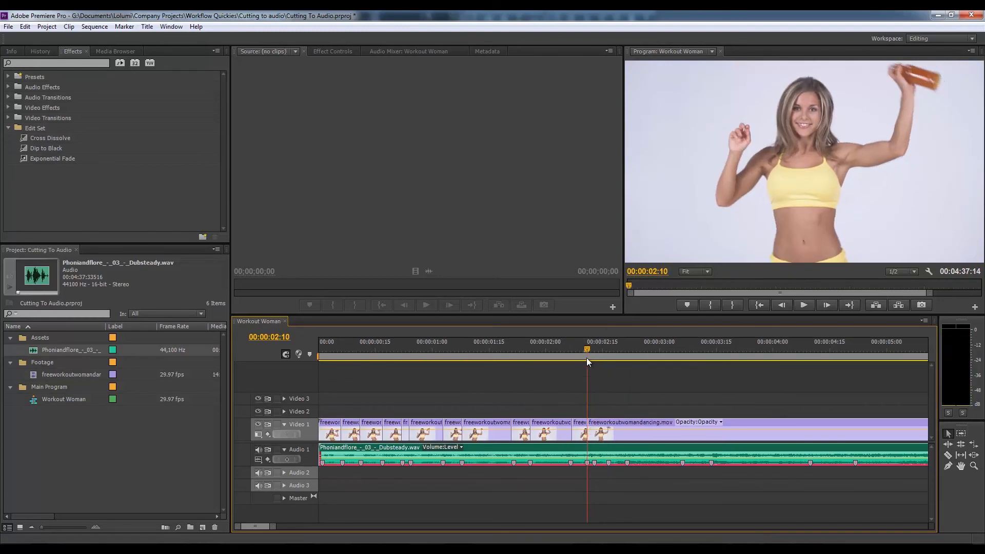
pyautogui.moveTo(585, 354); pyautogui.dragTo(595, 359)
pyautogui.hotkey('ctrl', 'k')
pyautogui.moveTo(595, 358); pyautogui.dragTo(628, 352)
pyautogui.hotkey('ctrl', 'k')
pyautogui.hotkey('ctrl', 'k')
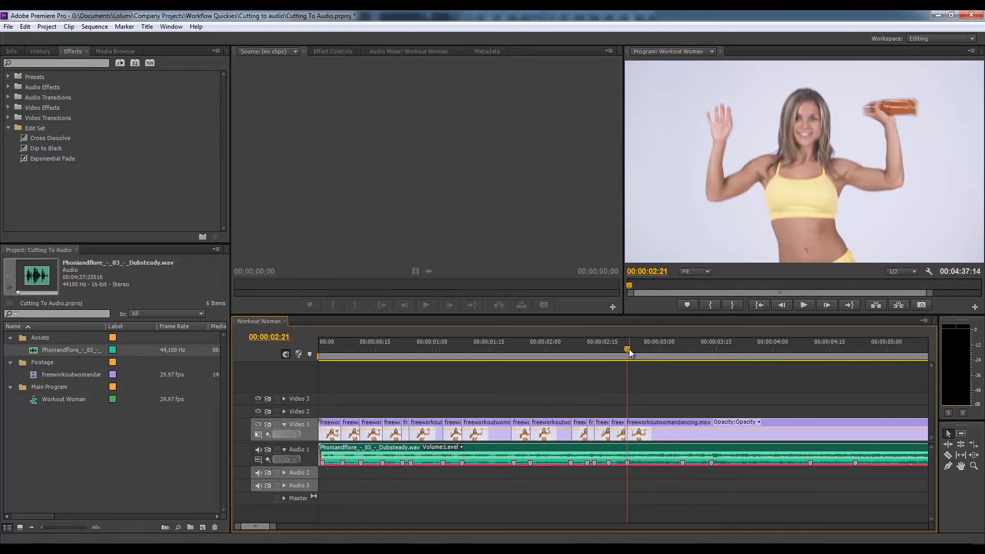
# Step: Slip the footage inside several of the short dance segments on Video 1 to different moments, keeping their cut points in place
pyautogui.press('Home')
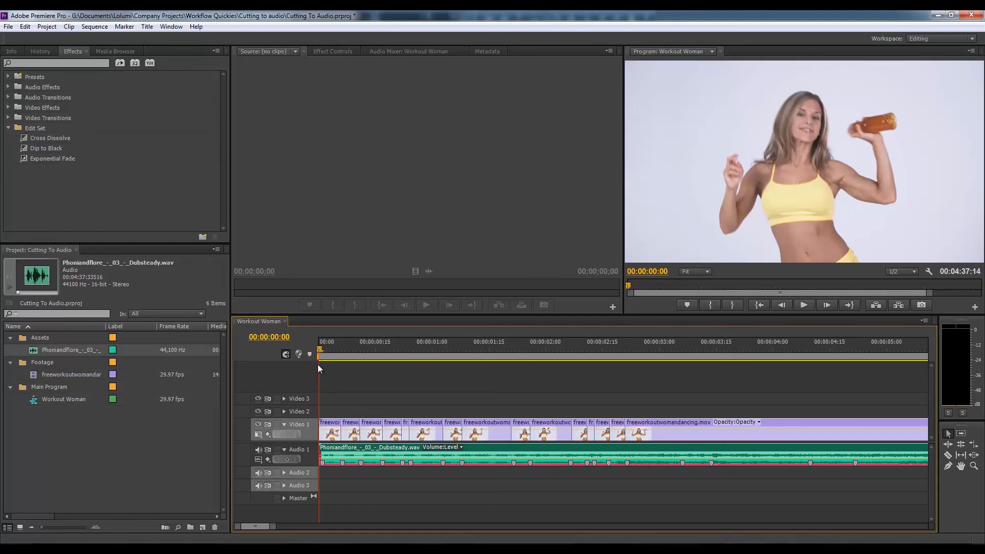
pyautogui.click(361, 358)
pyautogui.moveTo(361, 358); pyautogui.dragTo(353, 358)
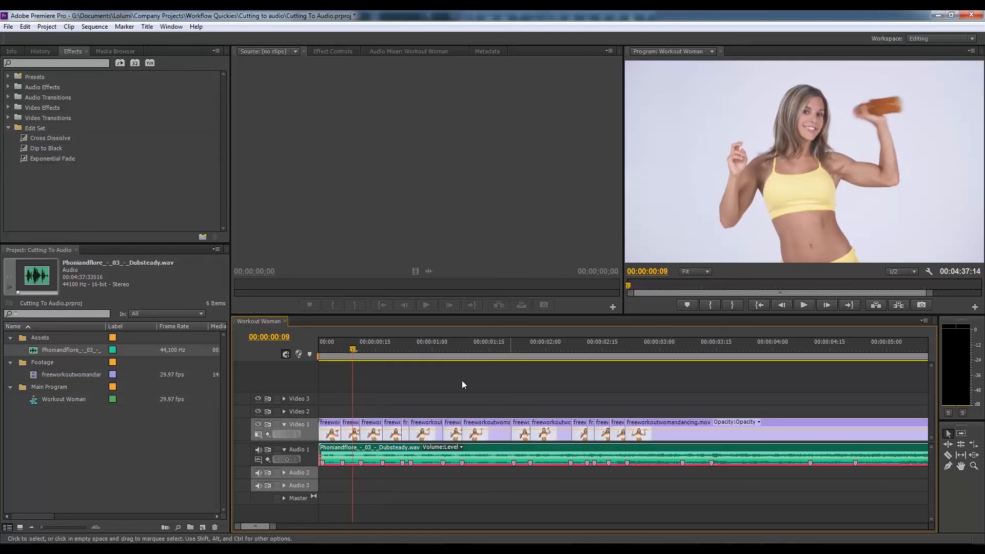
pyautogui.press('y')
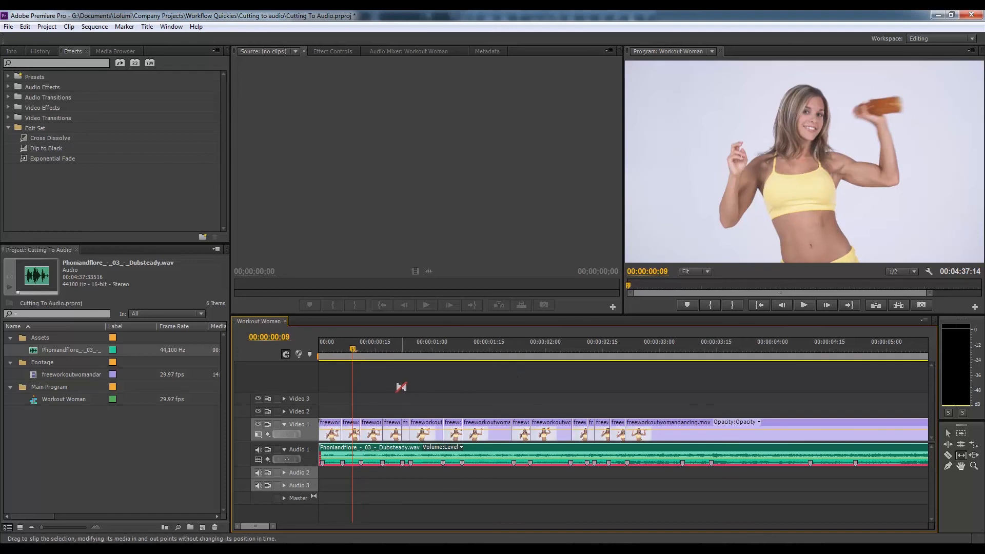
pyautogui.moveTo(351, 427); pyautogui.dragTo(264, 426)
pyautogui.click(396, 429)
pyautogui.moveTo(391, 429)
pyautogui.mouseDown()
pyautogui.moveTo(374, 426)
pyautogui.moveTo(426, 424)
pyautogui.moveTo(397, 425)
pyautogui.mouseUp()
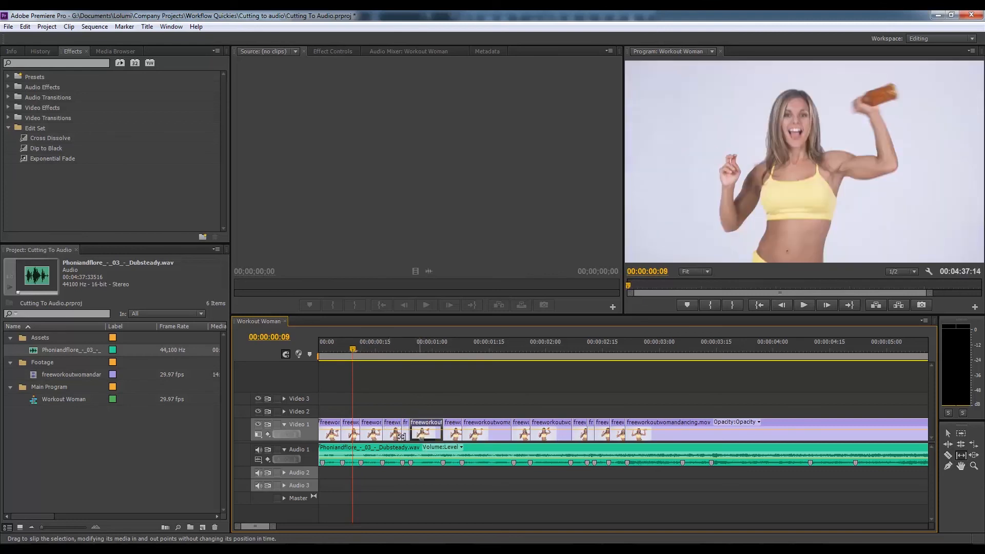
pyautogui.moveTo(482, 425); pyautogui.dragTo(603, 424)
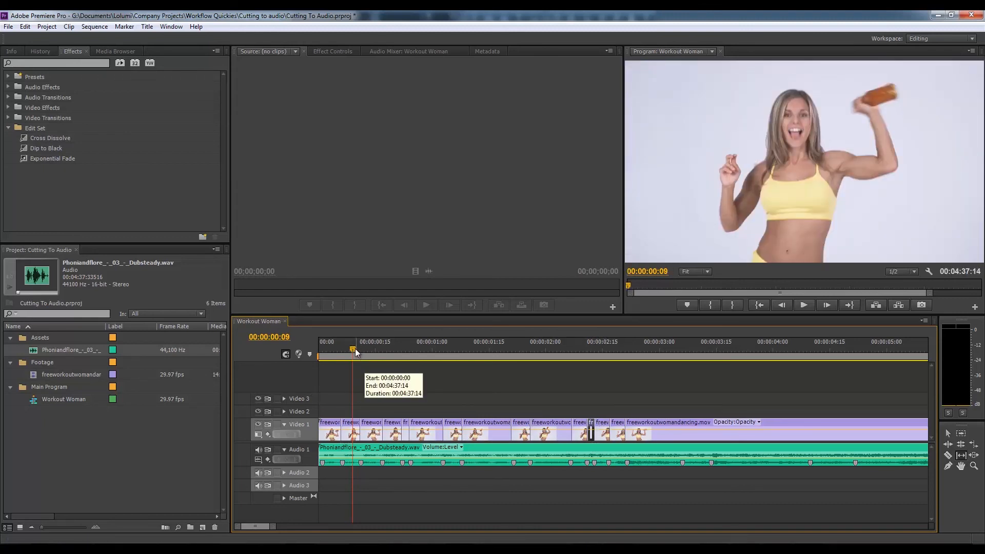
# Step: Play the sequence from the start twice to check the cuts against the music
pyautogui.press('Home')
pyautogui.click(803, 305)
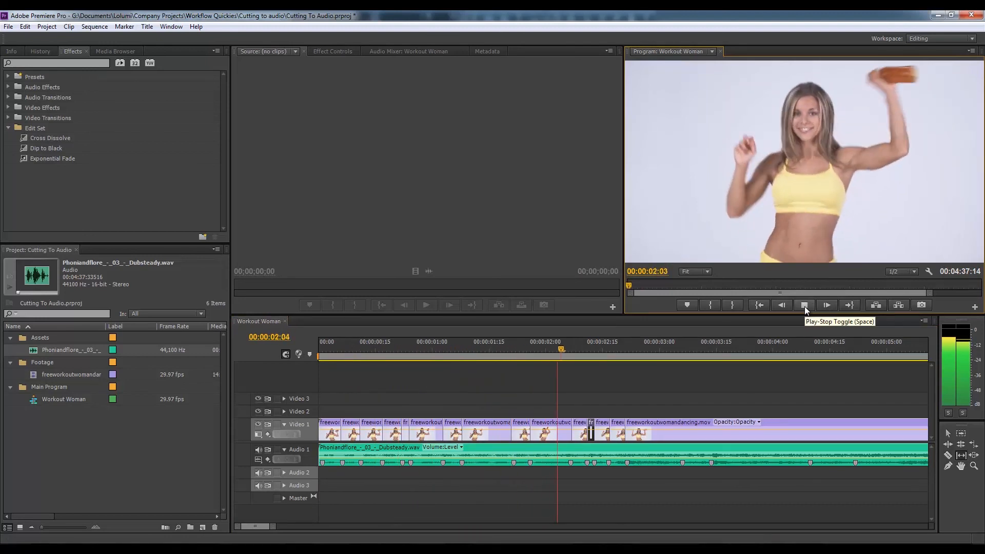
pyautogui.click(805, 306)
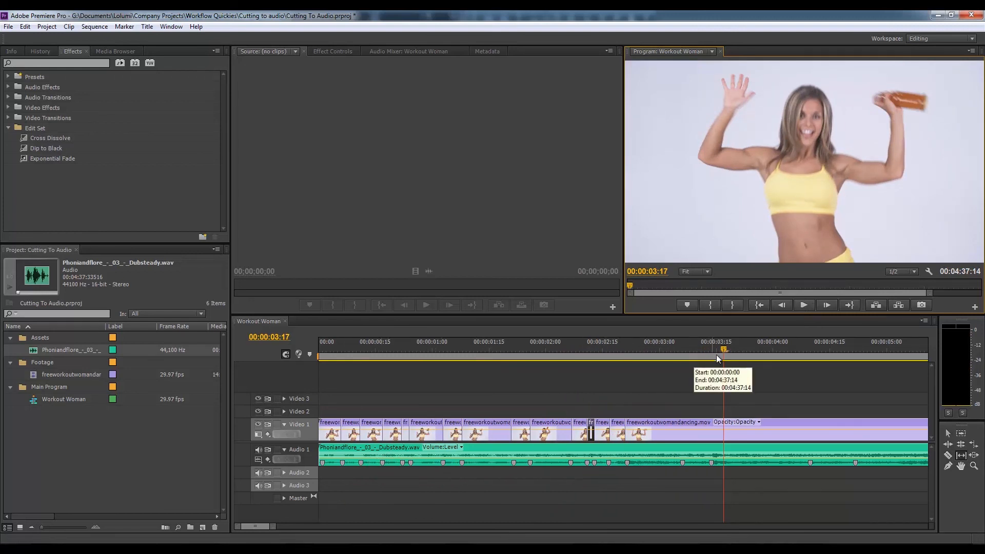
pyautogui.moveTo(725, 349); pyautogui.dragTo(319, 353)
pyautogui.click(800, 305)
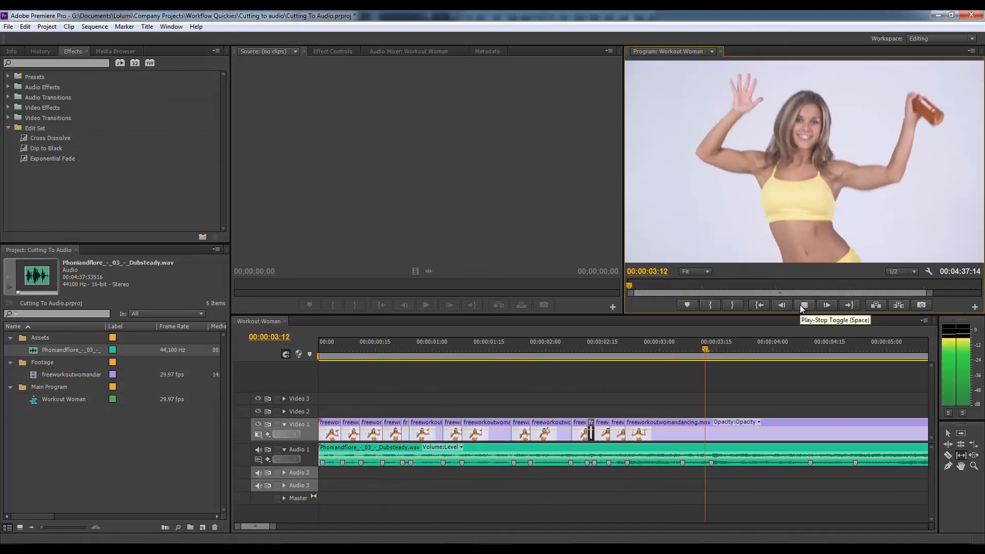
pyautogui.click(799, 305)
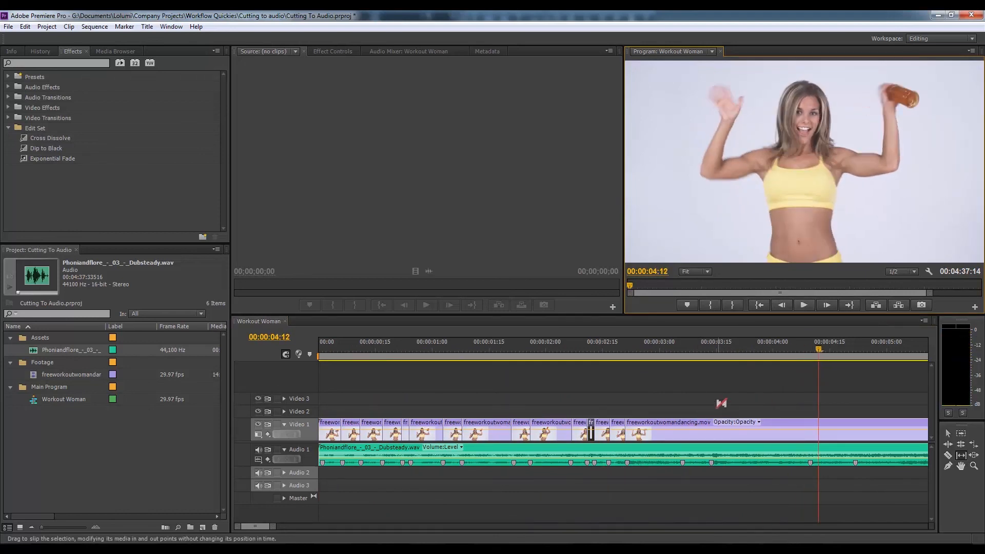
# Step: Cut the dance clip at the next four audio markers, at 00:00:03:06, 00:00:03:13, 00:00:04:09 and 00:00:04:21
pyautogui.moveTo(275, 524); pyautogui.dragTo(286, 526)
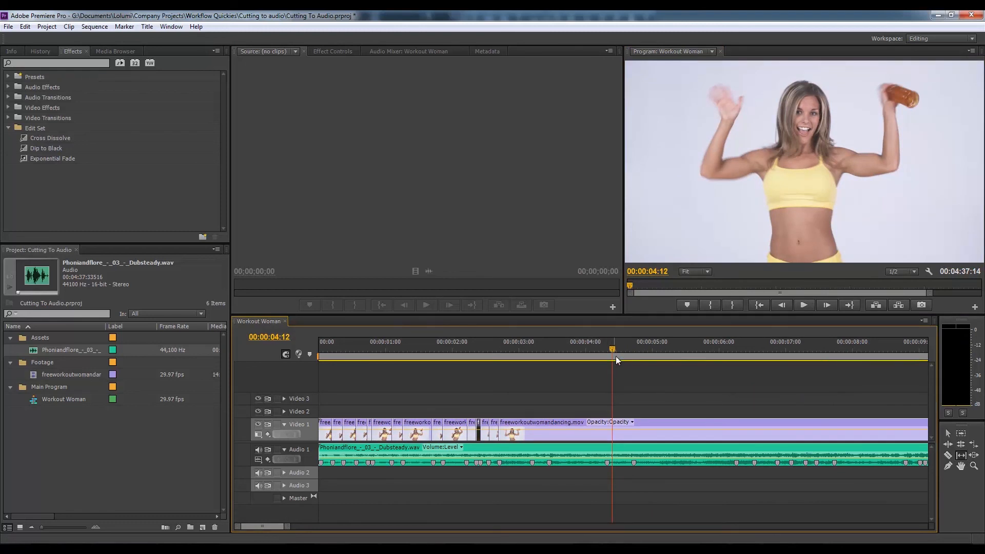
pyautogui.moveTo(607, 348); pyautogui.dragTo(534, 354)
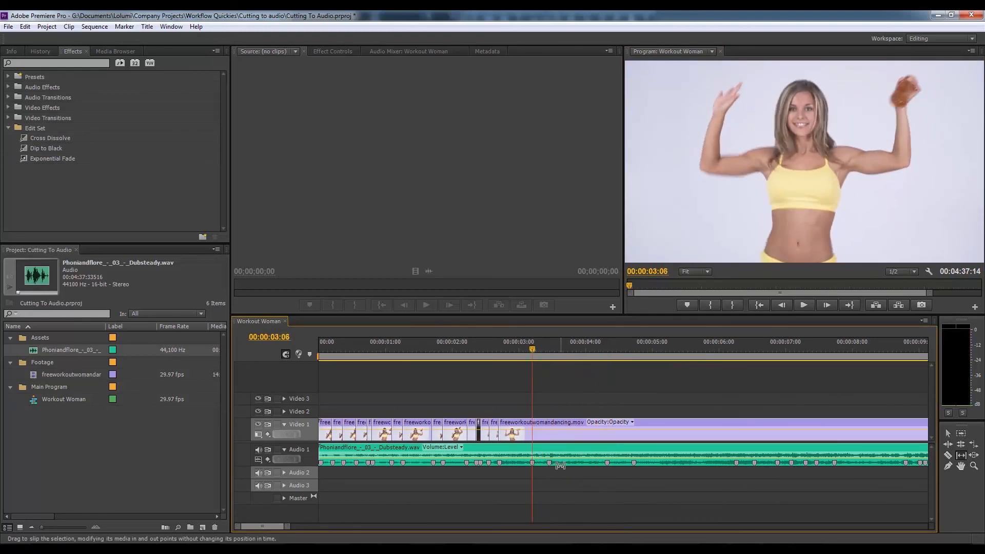
pyautogui.hotkey('ctrl', 'k')
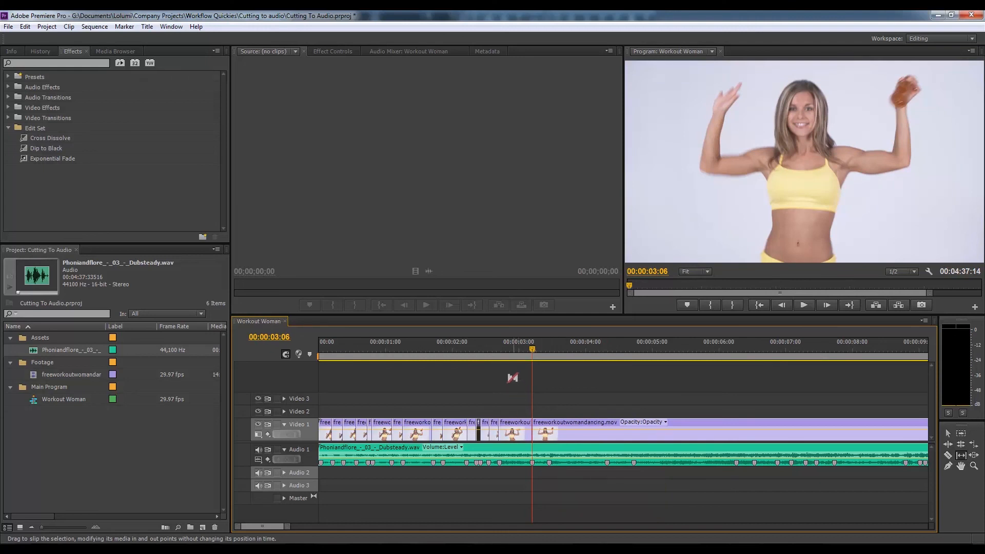
pyautogui.moveTo(536, 350); pyautogui.dragTo(547, 355)
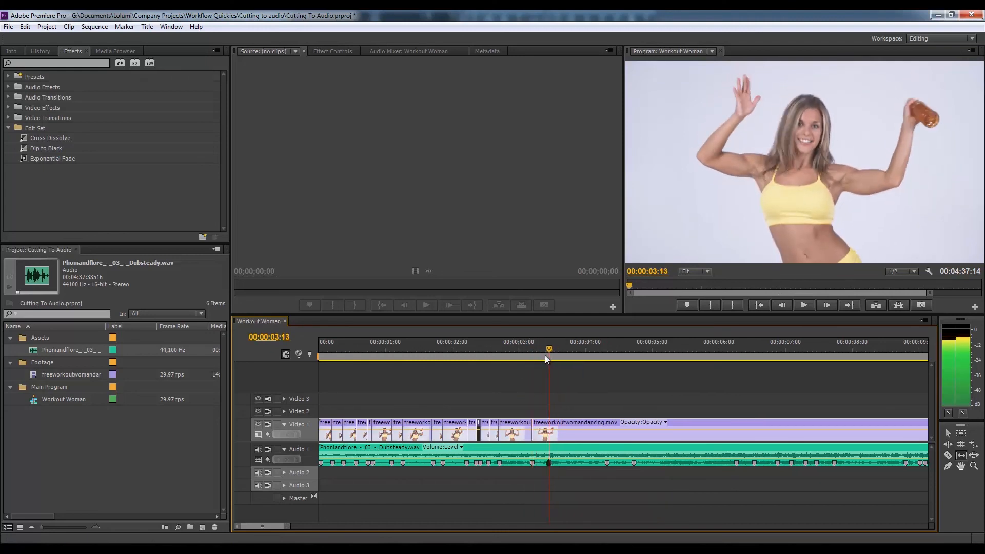
pyautogui.hotkey('ctrl', 'k')
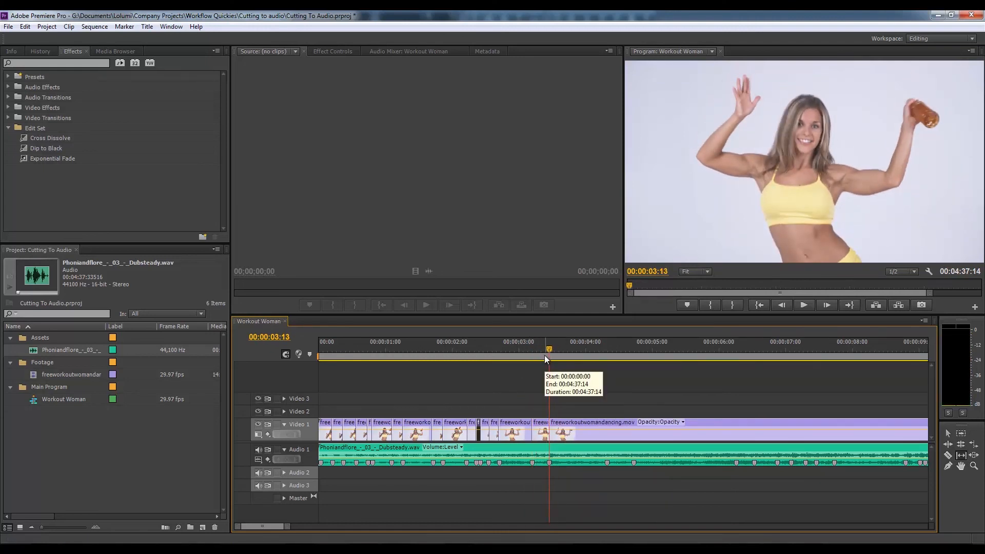
pyautogui.moveTo(545, 354); pyautogui.dragTo(606, 360)
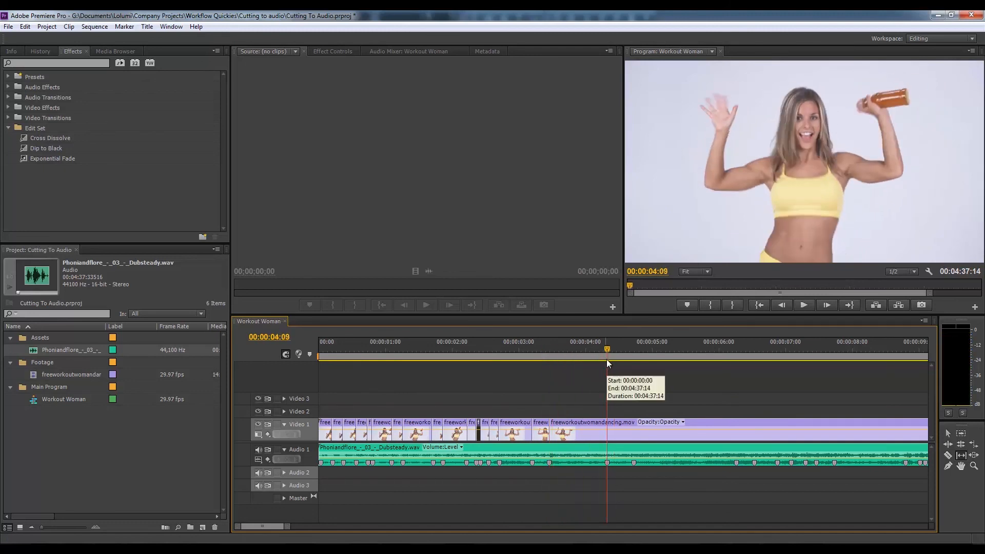
pyautogui.hotkey('ctrl', 'k')
pyautogui.moveTo(605, 355); pyautogui.dragTo(631, 363)
pyautogui.hotkey('ctrl', 'k')
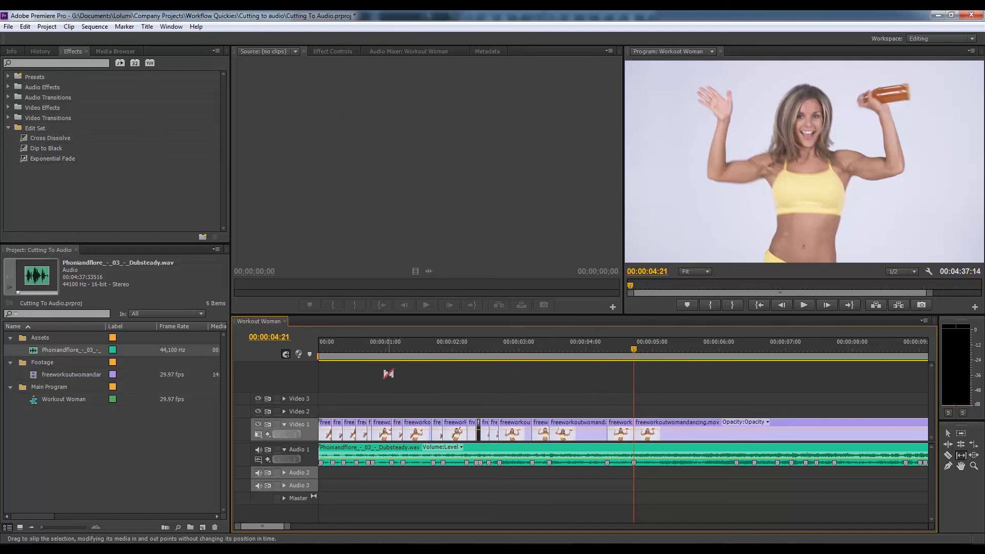
# Step: Select the cut dance segments on Video 1 and look up the Replace With After Effects Composition option without applying it
pyautogui.press('v')
pyautogui.moveTo(322, 396); pyautogui.dragTo(636, 426)
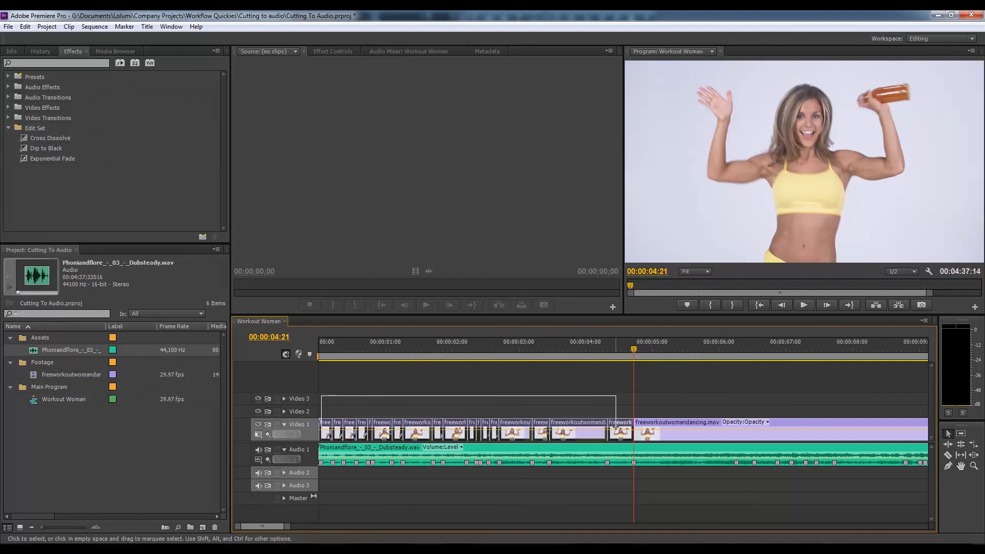
pyautogui.rightClick(572, 424)
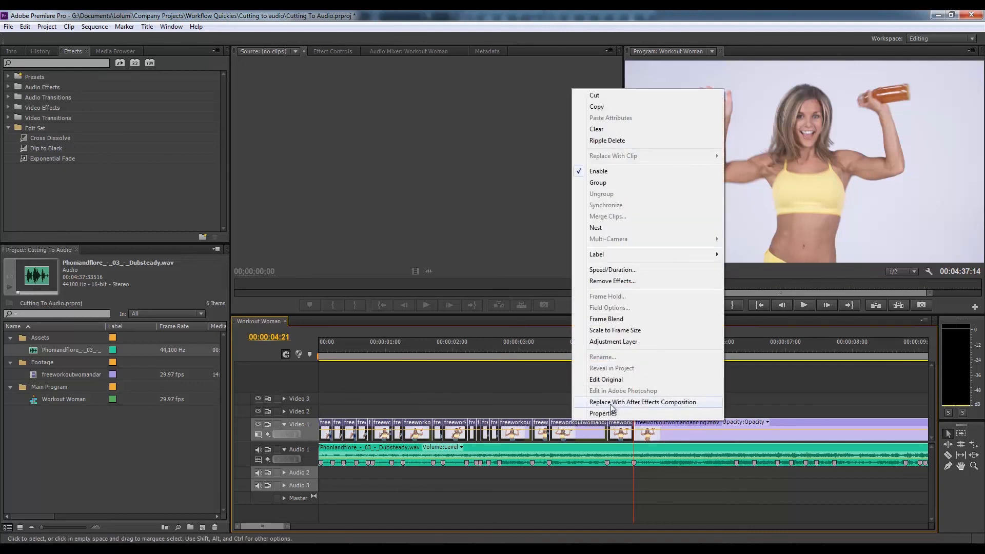
pyautogui.click(427, 386)
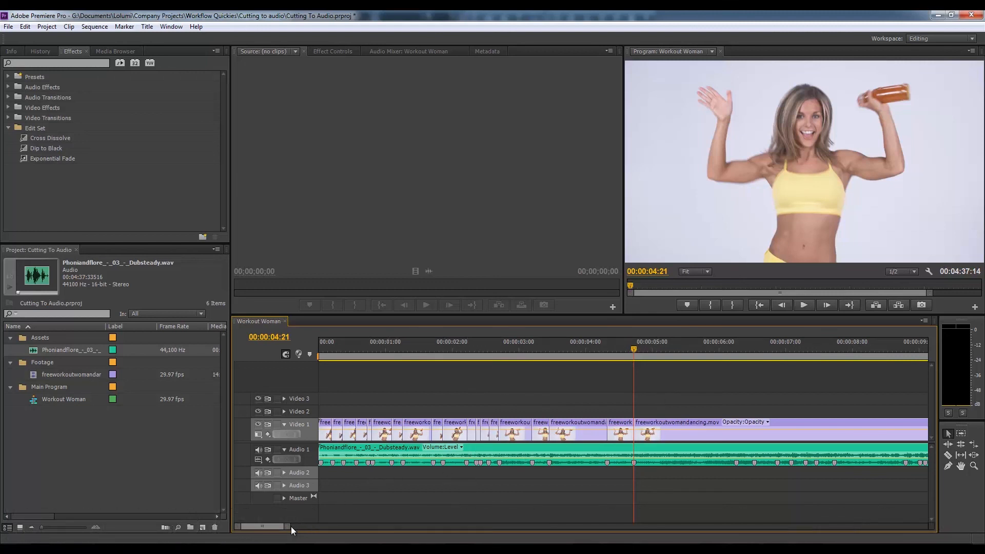
# Step: Save the Cutting To Audio project
pyautogui.click(9, 28)
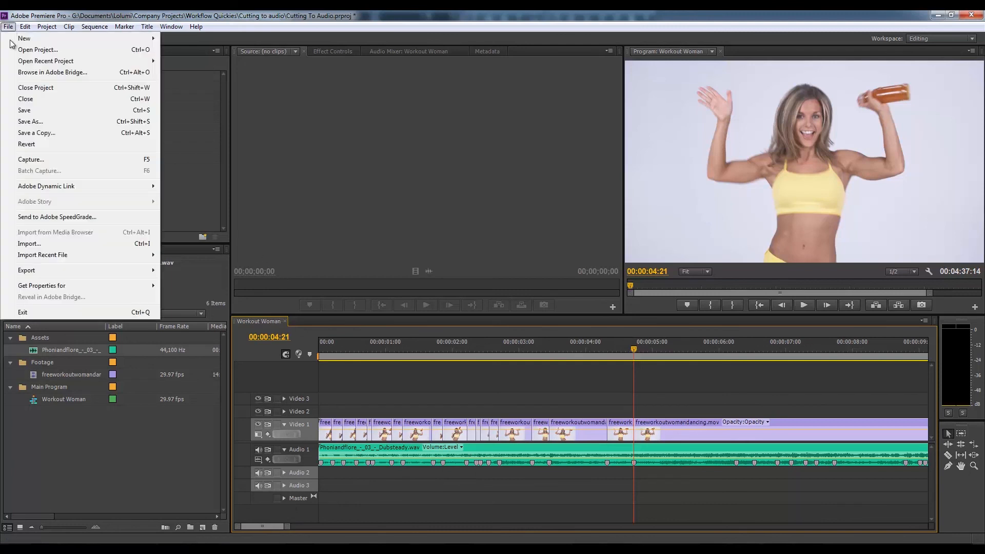
pyautogui.click(36, 110)
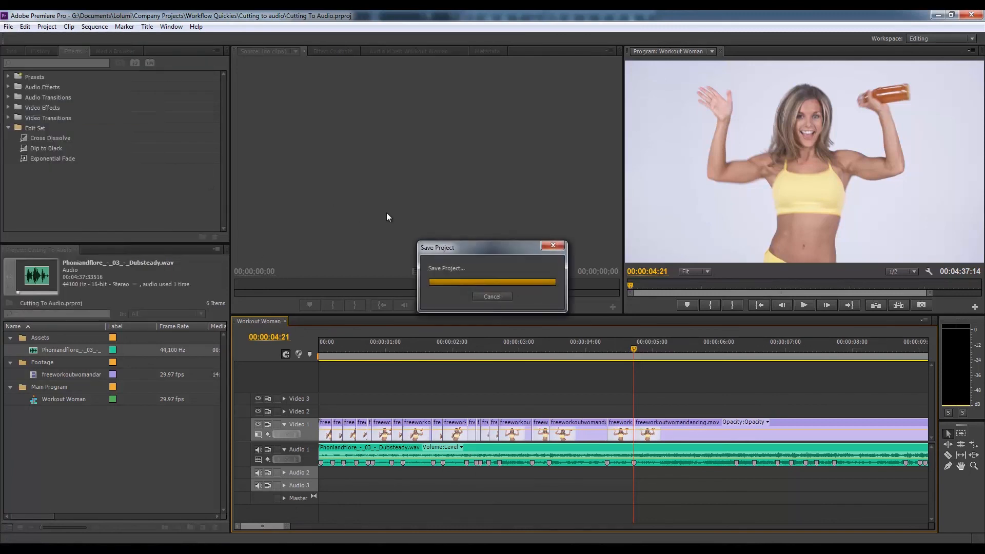